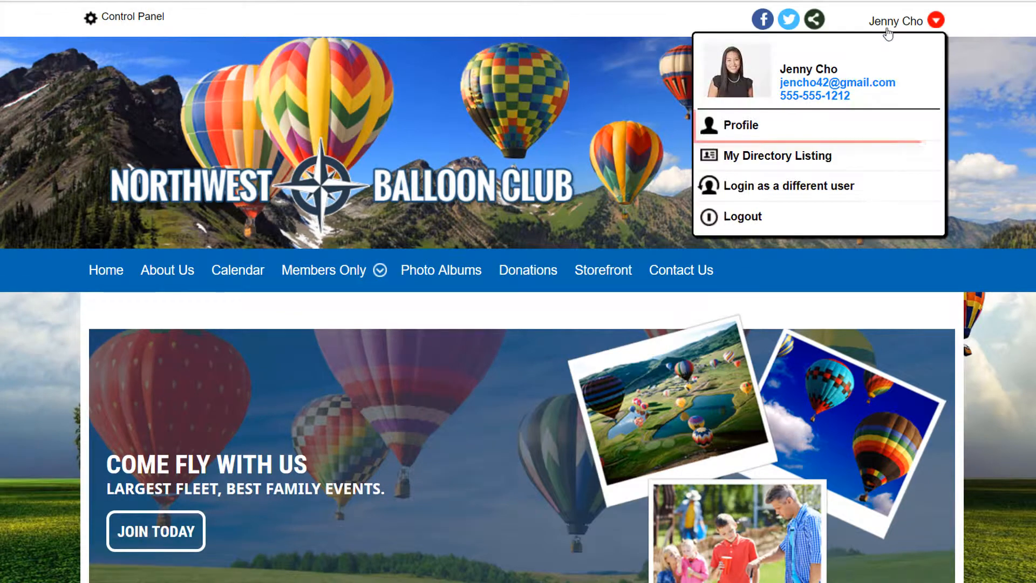
- Select the Name Badge and a Coffee mug quantity of 5 under Optional Additional Charges in the member's profile
{"action": "left_click", "coordinate": [754, 127]}
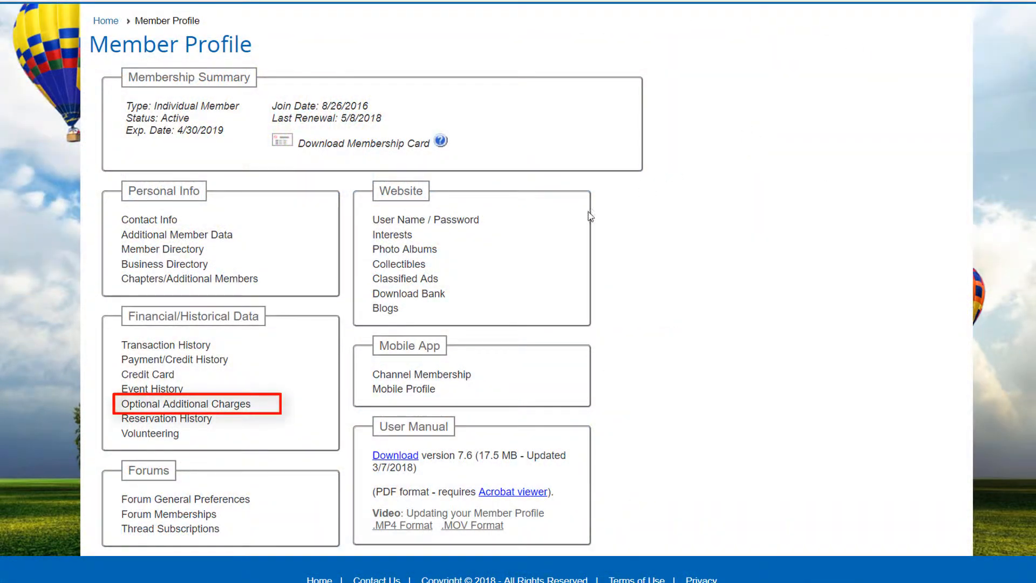
{"action": "left_click", "coordinate": [233, 409]}
{"action": "left_click", "coordinate": [101, 243]}
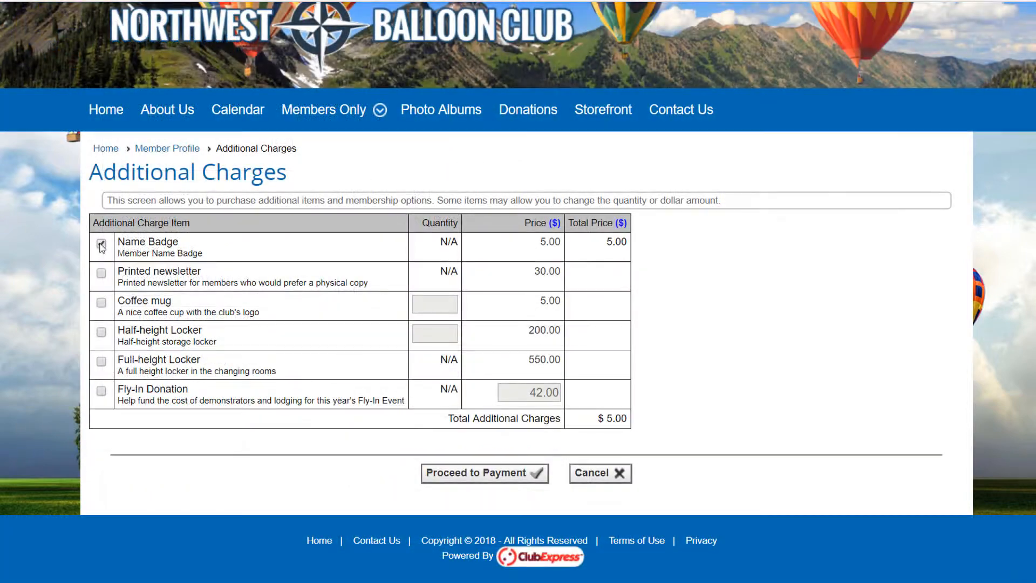
{"action": "left_click", "coordinate": [101, 302]}
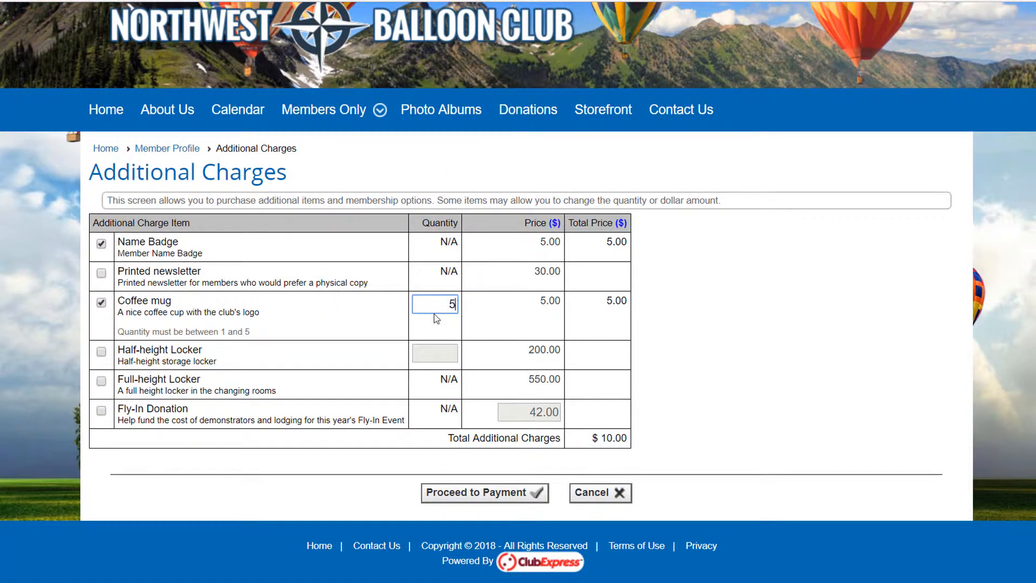
{"action": "key", "text": "Tab"}
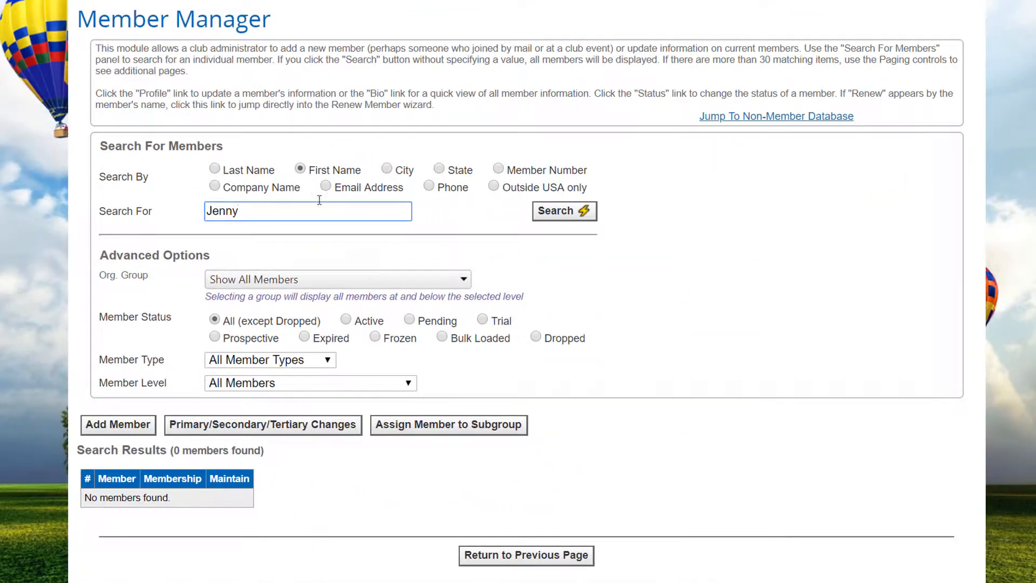
- Search for the member by first name in Member Manager and open Add Charge/Credit for the active primary member
{"action": "left_click", "coordinate": [564, 210]}
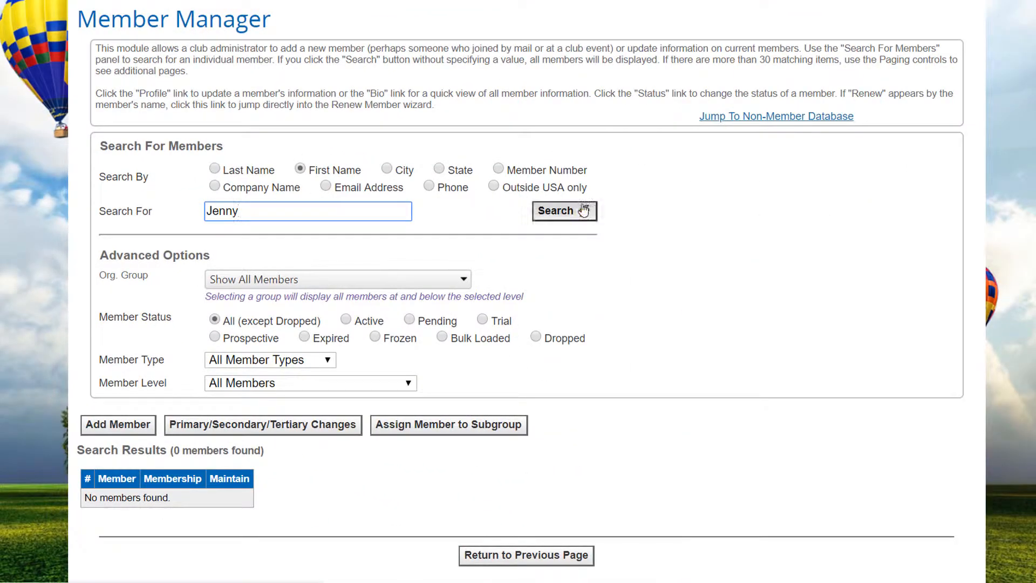
{"action": "scroll", "coordinate": [619, 342], "scroll_direction": "down", "scroll_amount": 2}
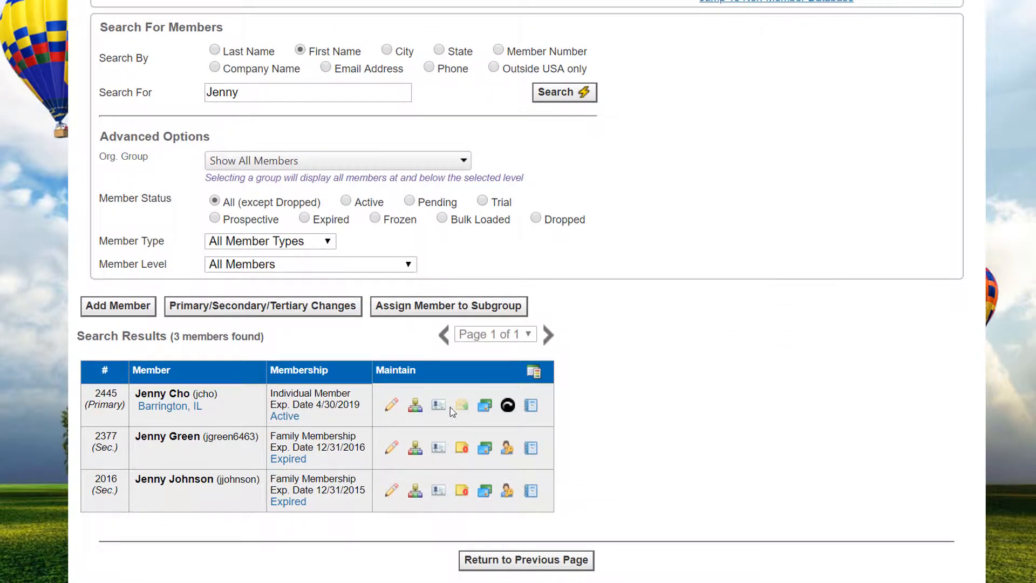
{"action": "left_click", "coordinate": [483, 407]}
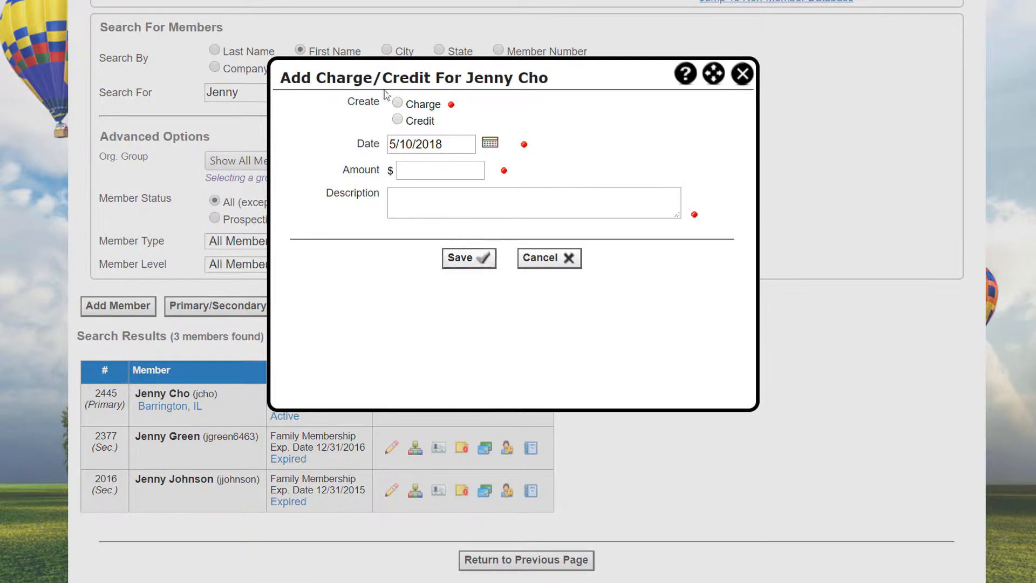
- Set the new entry to Charge with the charge type Printed newsletter
{"action": "left_click", "coordinate": [398, 103]}
{"action": "left_click", "coordinate": [516, 171]}
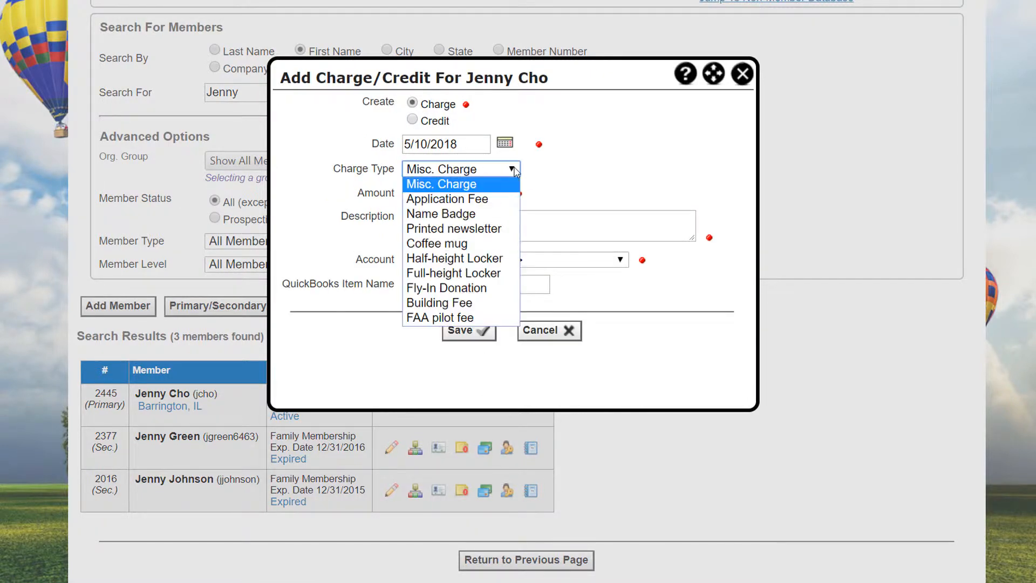
{"action": "left_click", "coordinate": [487, 229]}
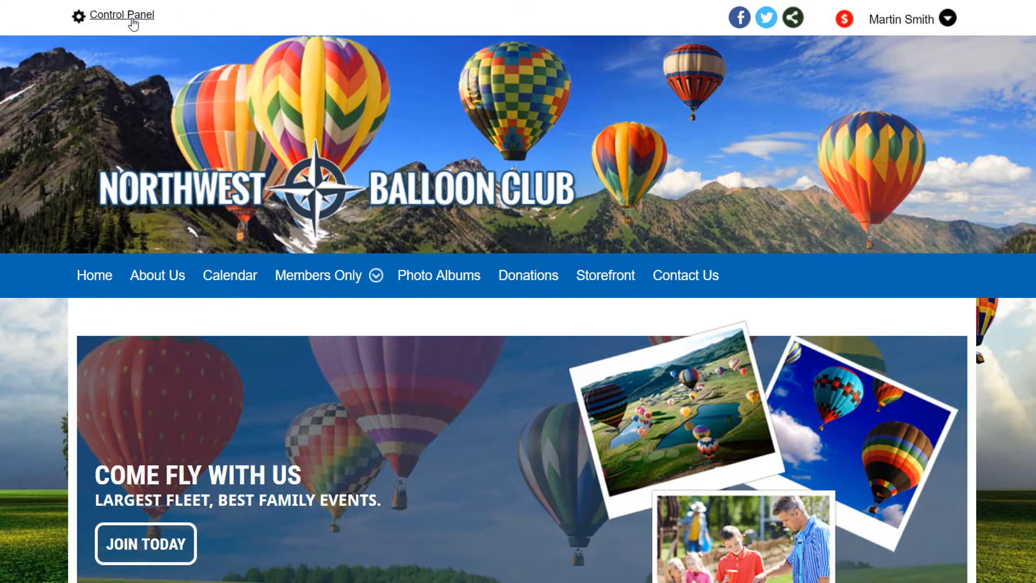
- Open the Additional Charges setup from the People settings of the Control Panel
{"action": "left_click", "coordinate": [911, 26]}
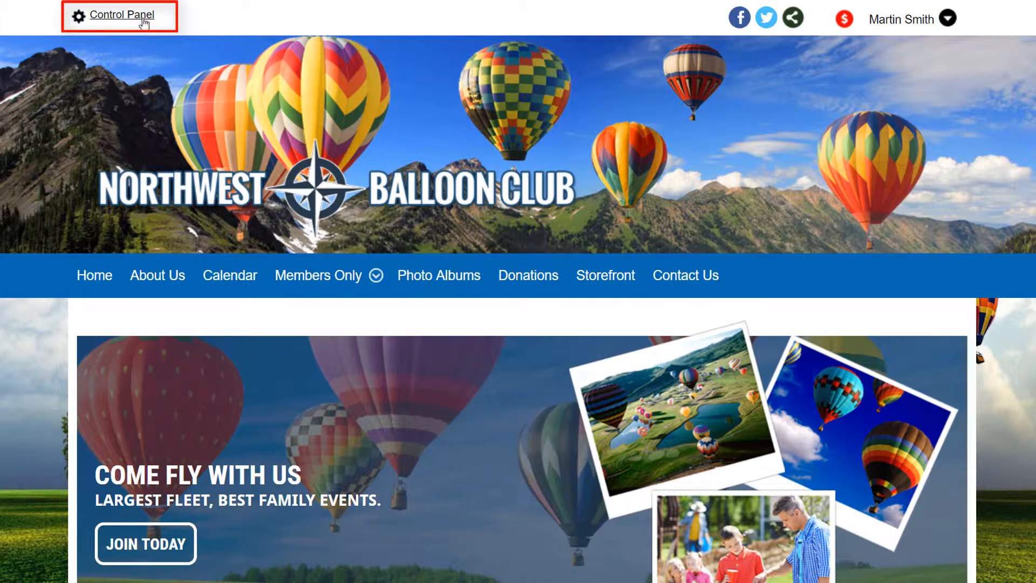
{"action": "left_click", "coordinate": [122, 14]}
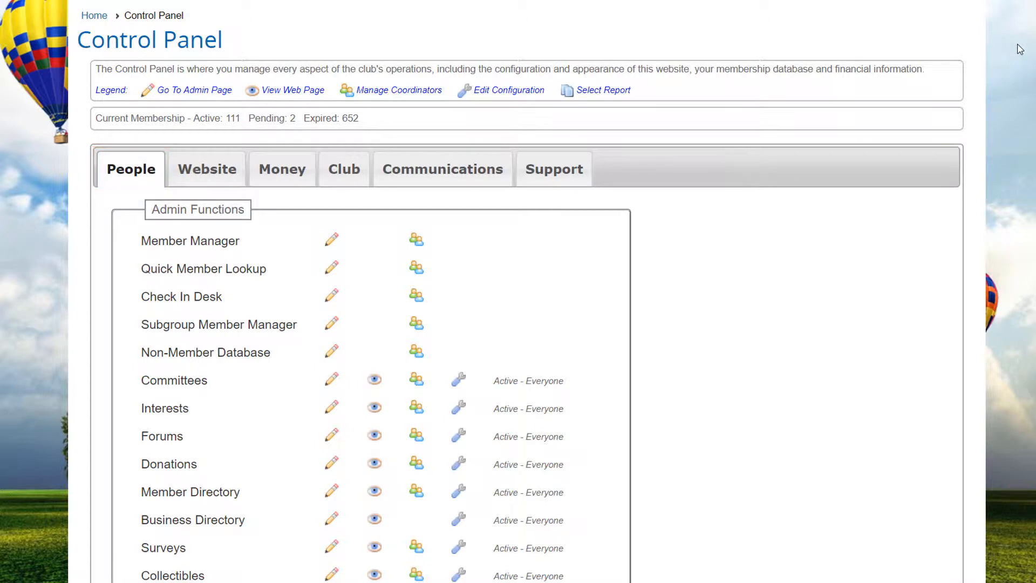
{"action": "scroll", "coordinate": [1020, 49], "scroll_direction": "down", "scroll_amount": 10}
{"action": "scroll", "coordinate": [1021, 52], "scroll_direction": "down", "scroll_amount": 3}
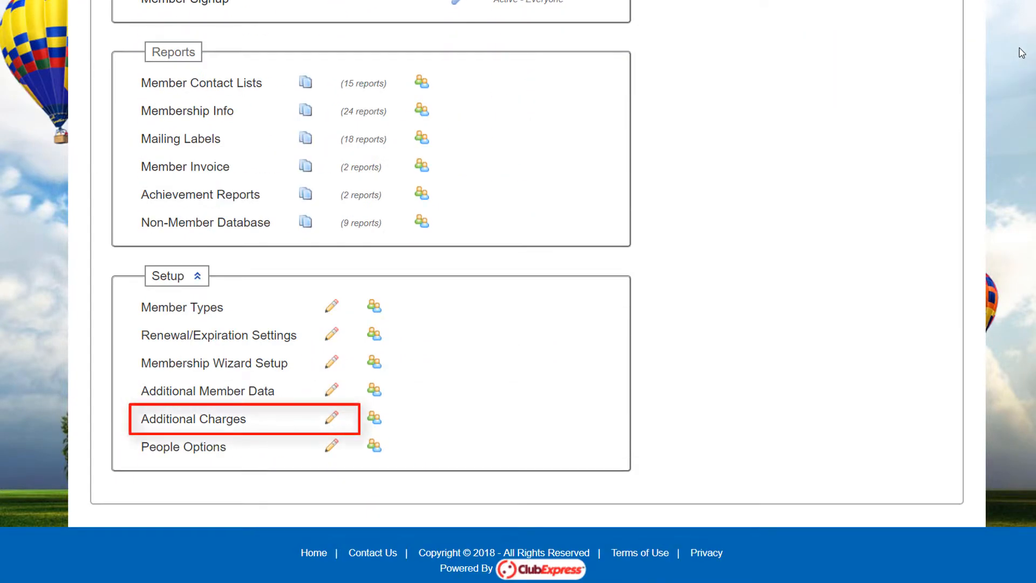
{"action": "left_click", "coordinate": [156, 424]}
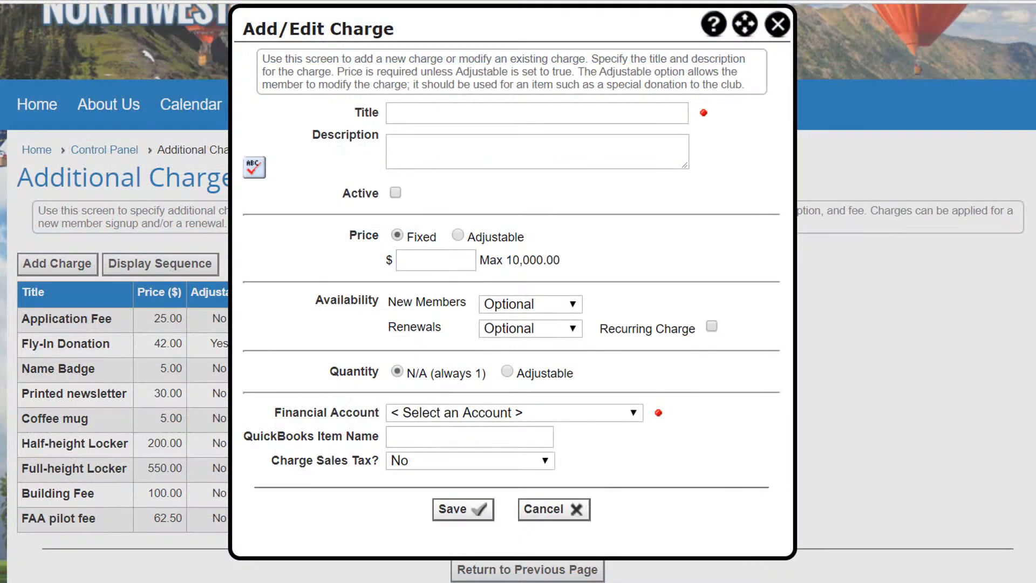
- Title the new charge ABA Fee, describe it as "One year fee for the national American Balloon Association", and make it active
{"action": "left_click", "coordinate": [416, 114]}
{"action": "type", "text": "ABA"}
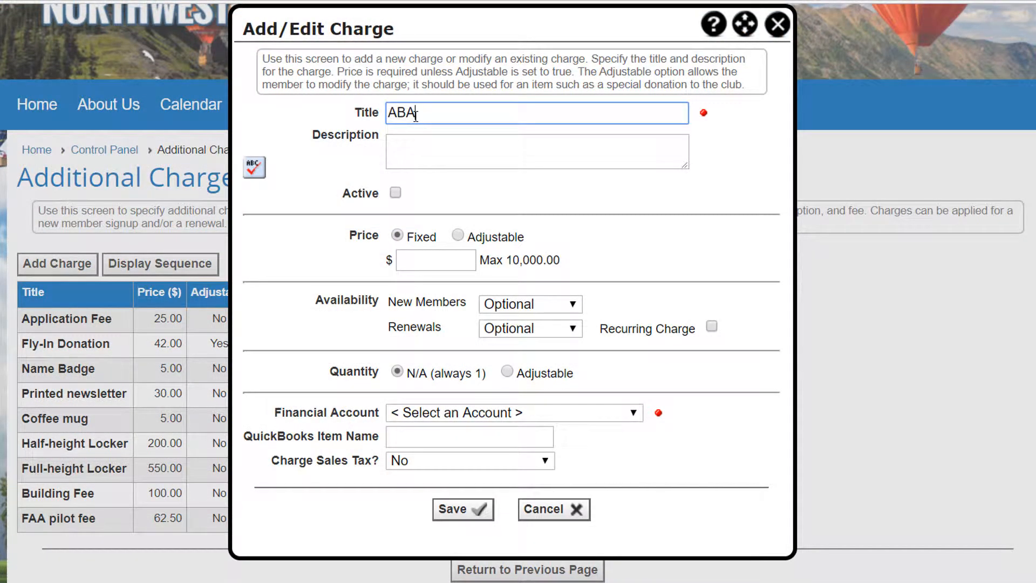
{"action": "type", "text": " Fee"}
{"action": "left_click", "coordinate": [418, 150]}
{"action": "type", "text": "One year fee for the national American Balloon Association"}
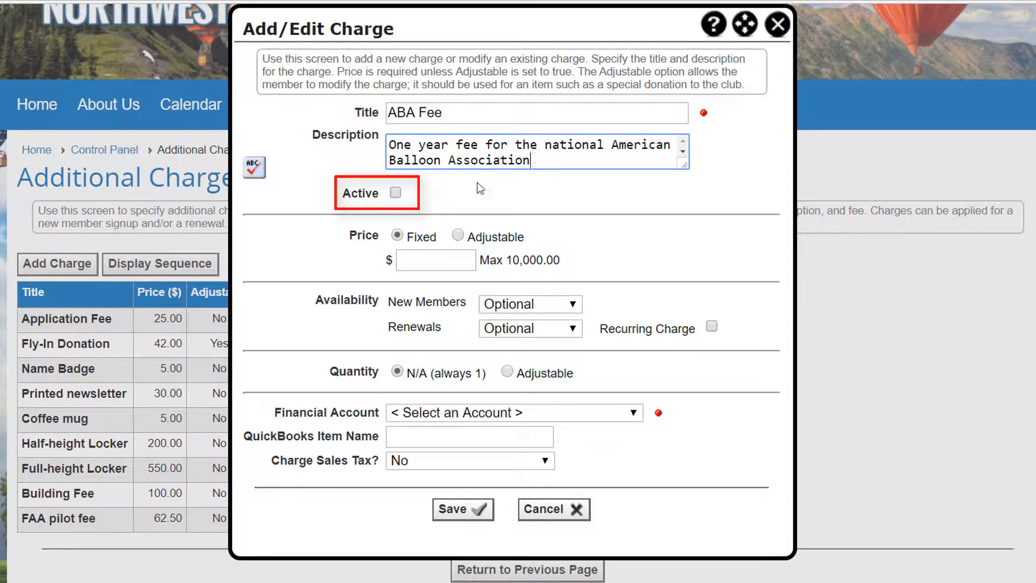
{"action": "left_click", "coordinate": [396, 193]}
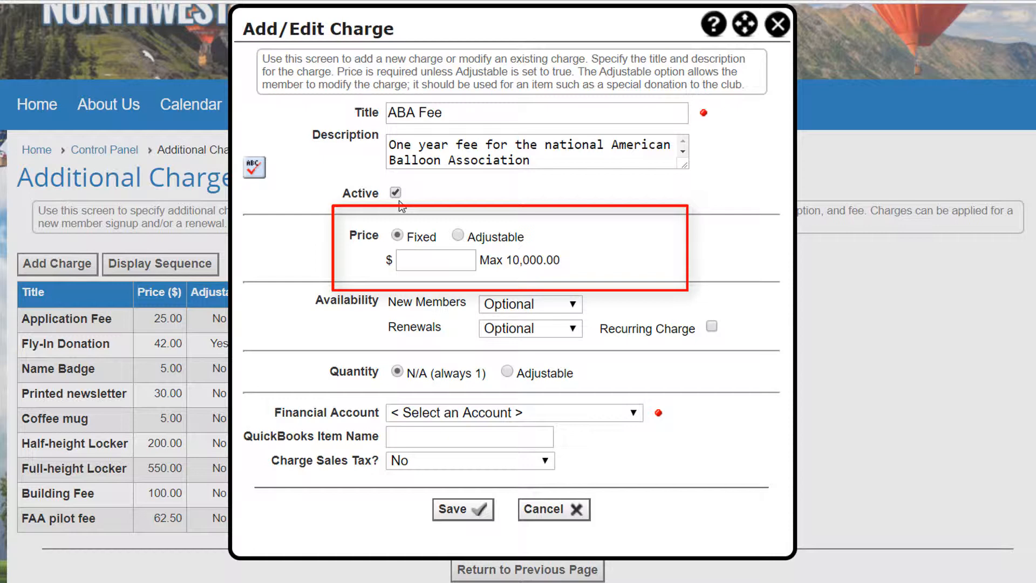
- Try an adjustable price for the ABA Fee with a suggested amount of 42.00
{"action": "left_click", "coordinate": [458, 234]}
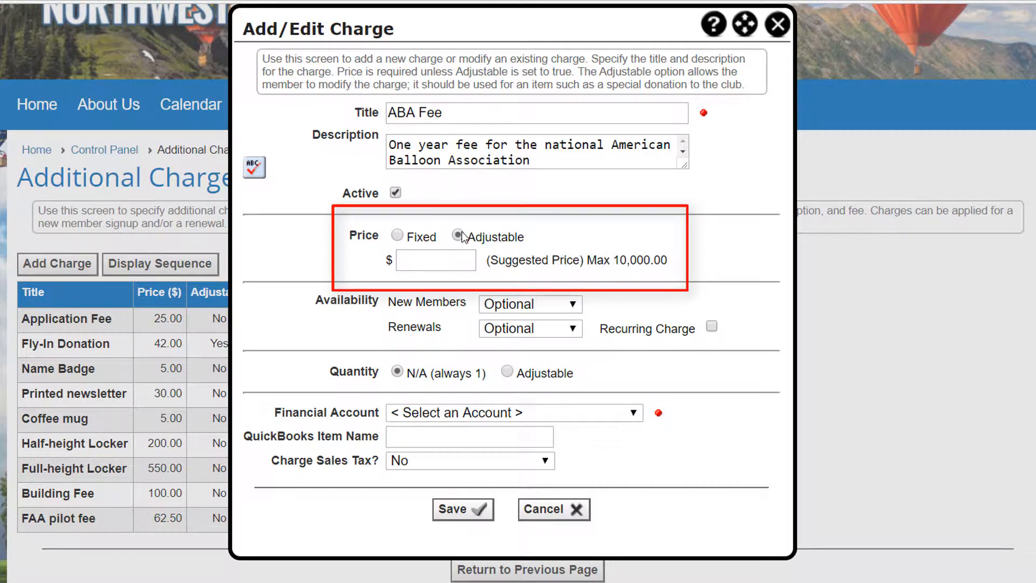
{"action": "left_click", "coordinate": [432, 257]}
{"action": "type", "text": "4"}
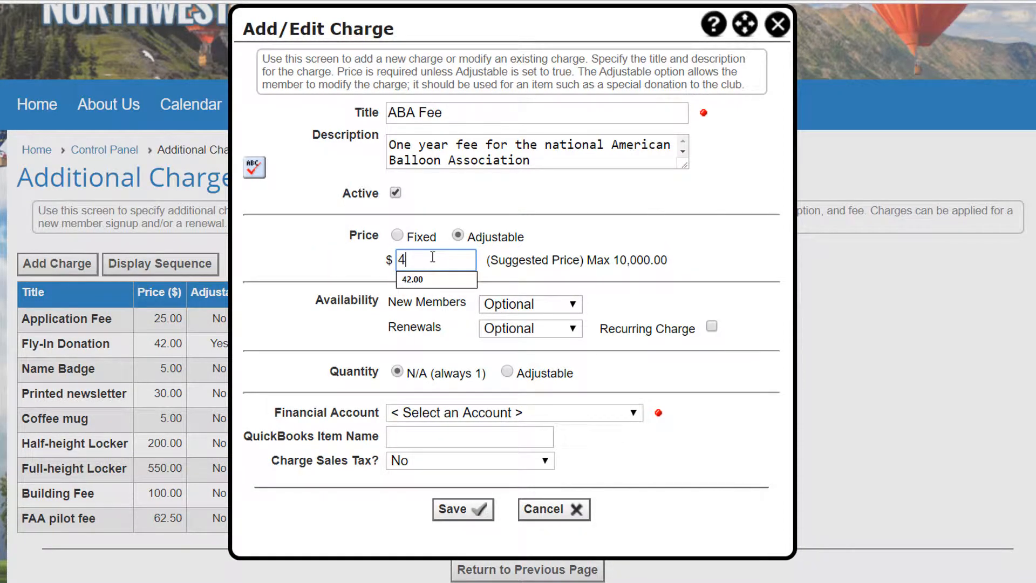
{"action": "type", "text": "2"}
{"action": "left_click", "coordinate": [441, 279]}
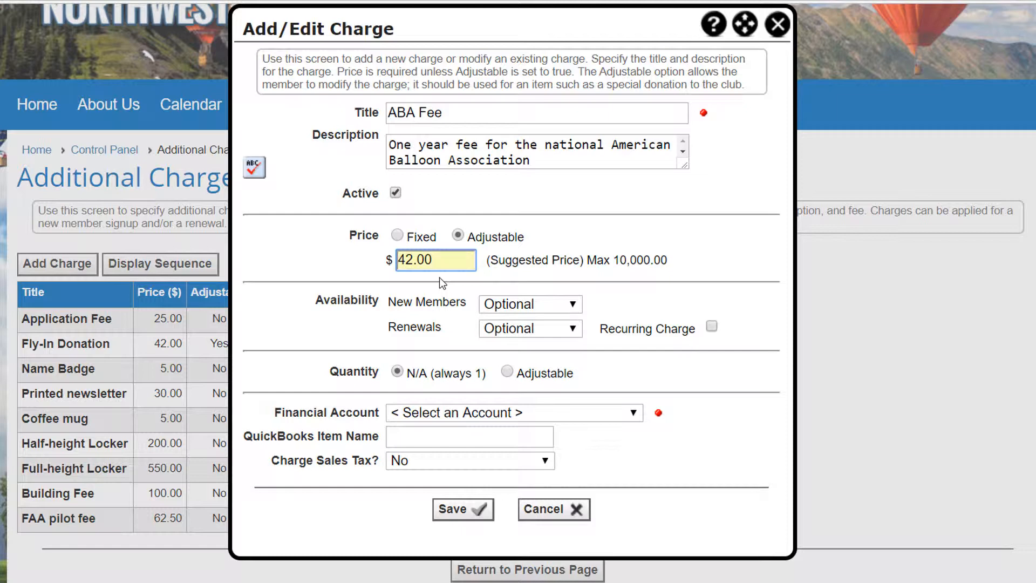
- Set the ABA Fee to a fixed price of 45.00
{"action": "left_click", "coordinate": [397, 236]}
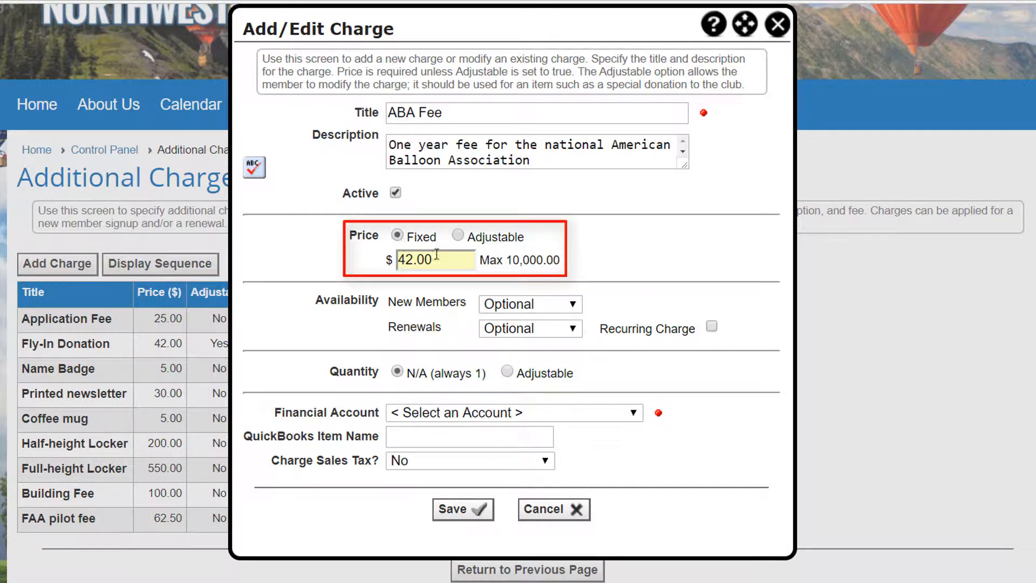
{"action": "left_click_drag", "start_coordinate": [434, 259], "coordinate": [388, 260]}
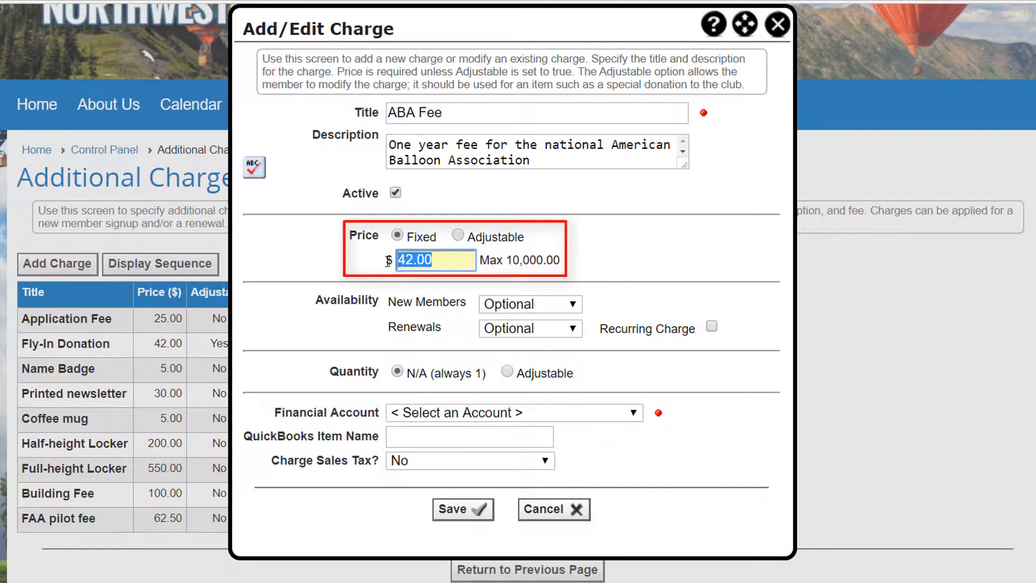
{"action": "type", "text": "45"}
{"action": "left_click", "coordinate": [460, 296]}
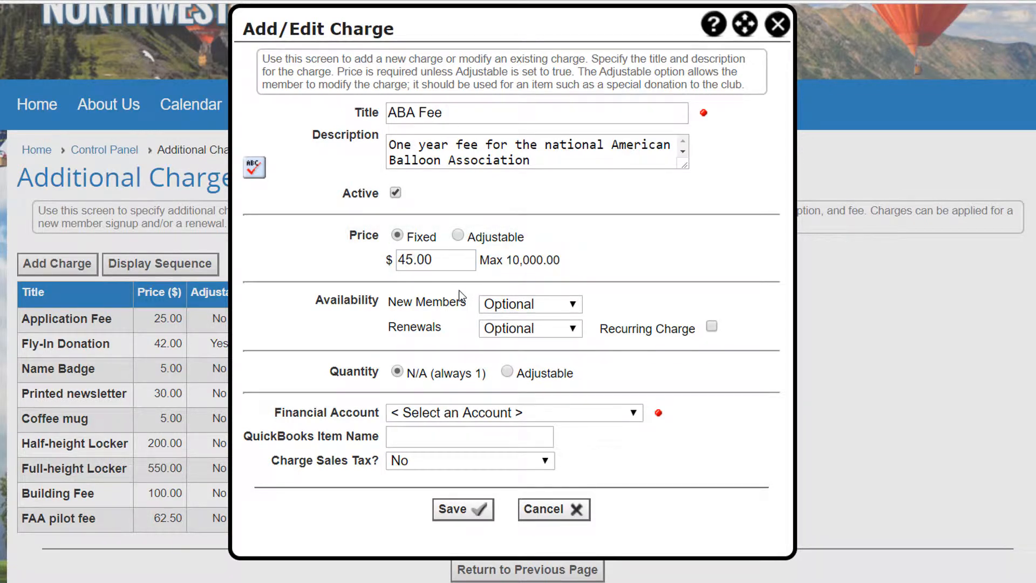
- Try making the charge Required for new members and Not Available for renewals
{"action": "left_click", "coordinate": [572, 305]}
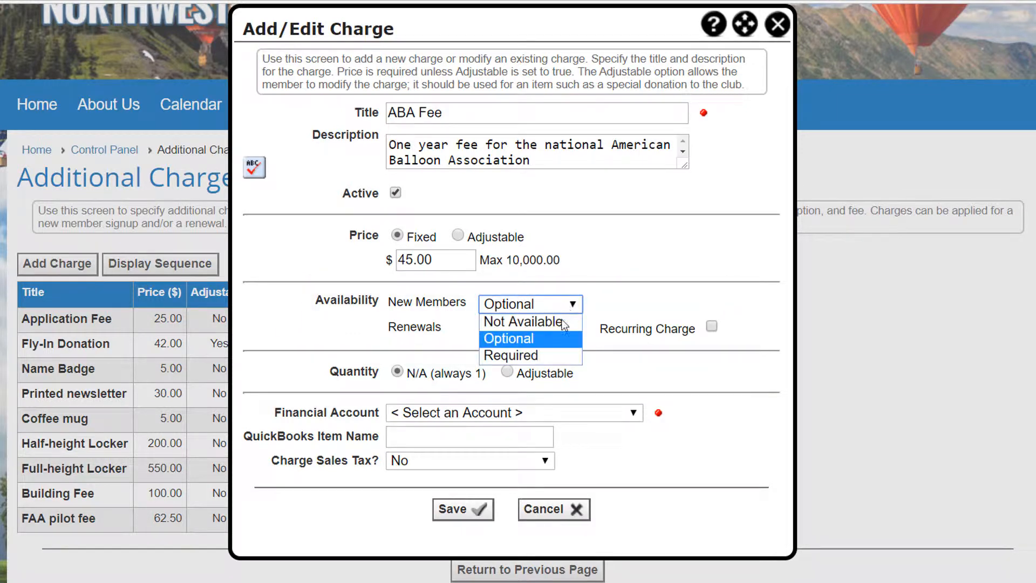
{"action": "left_click", "coordinate": [551, 352]}
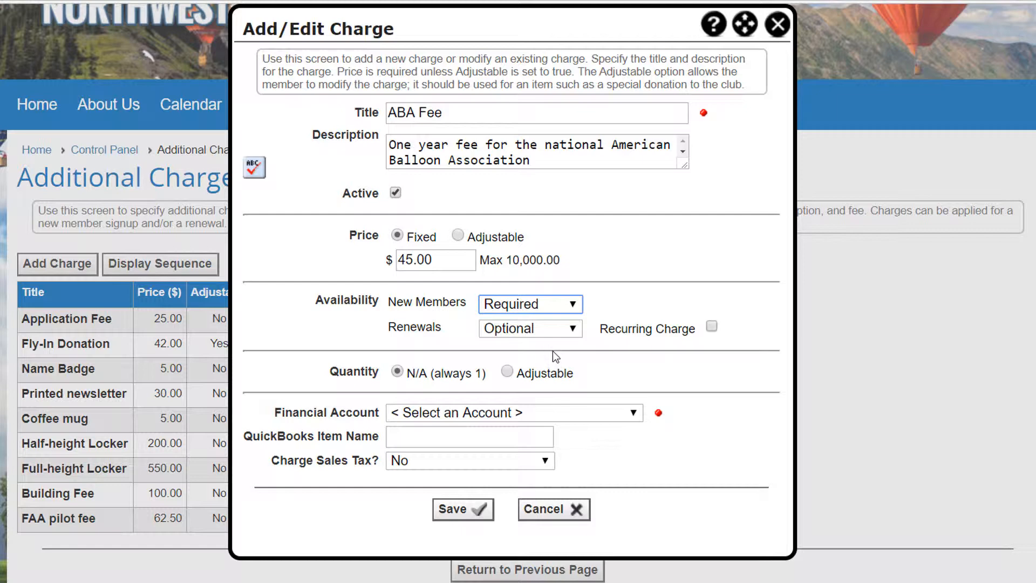
{"action": "left_click", "coordinate": [574, 329]}
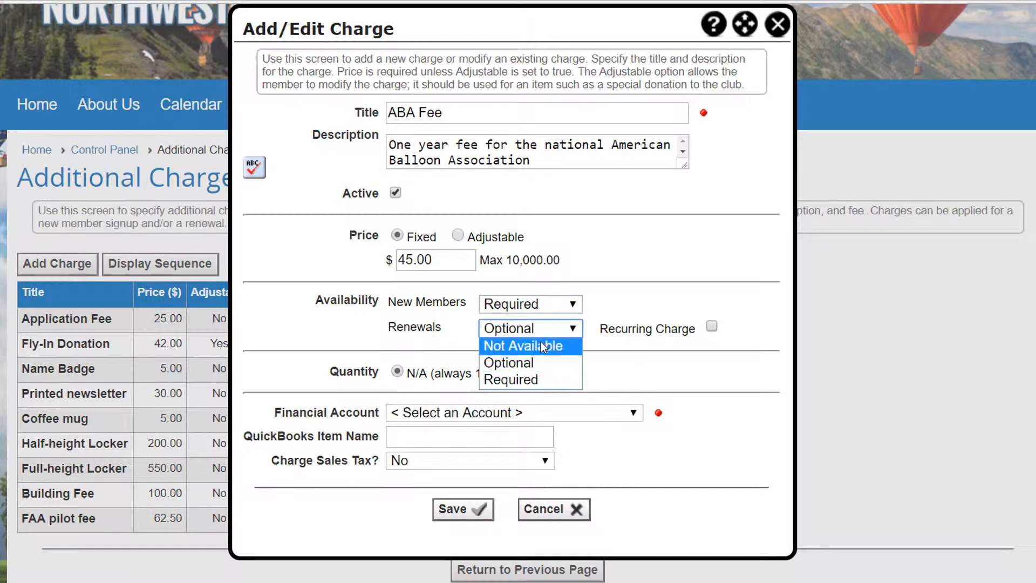
{"action": "left_click", "coordinate": [543, 347]}
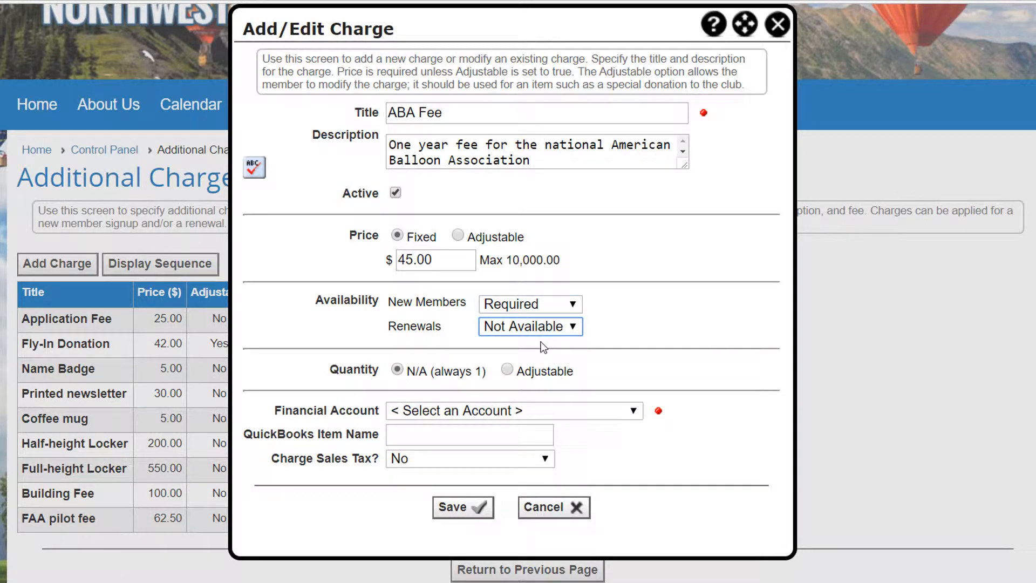
- Return the charge's availability to Optional for renewals and new members, leaving Recurring Charge unchecked
{"action": "left_click", "coordinate": [571, 326]}
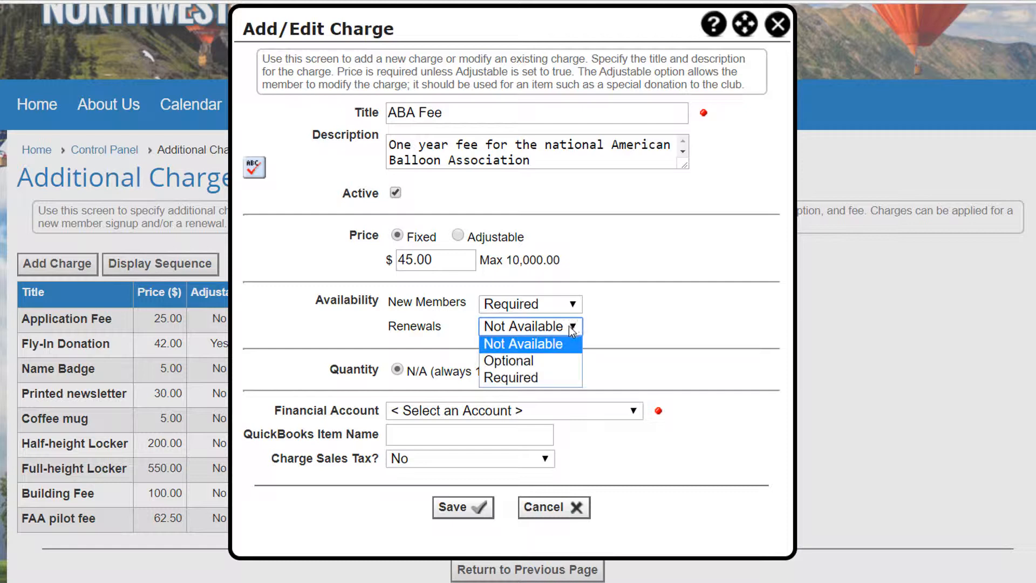
{"action": "left_click", "coordinate": [539, 358]}
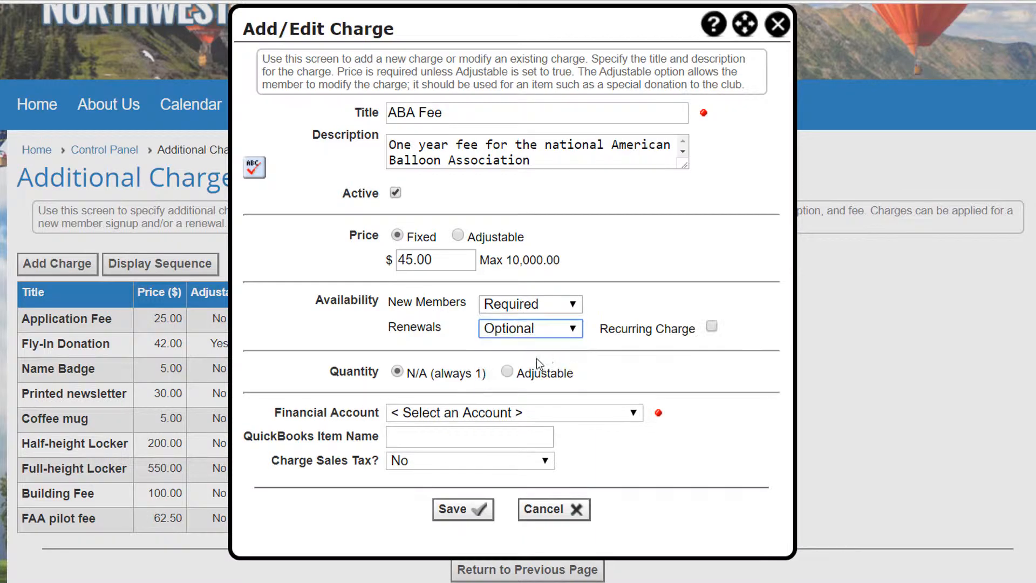
{"action": "left_click", "coordinate": [711, 327]}
{"action": "left_click", "coordinate": [711, 327]}
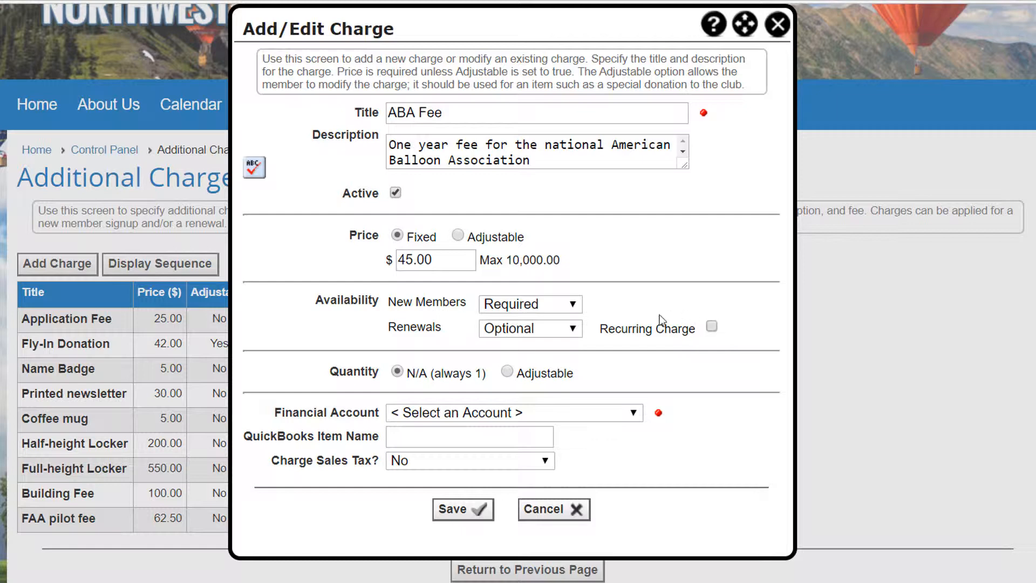
{"action": "left_click", "coordinate": [573, 305]}
{"action": "left_click", "coordinate": [546, 339]}
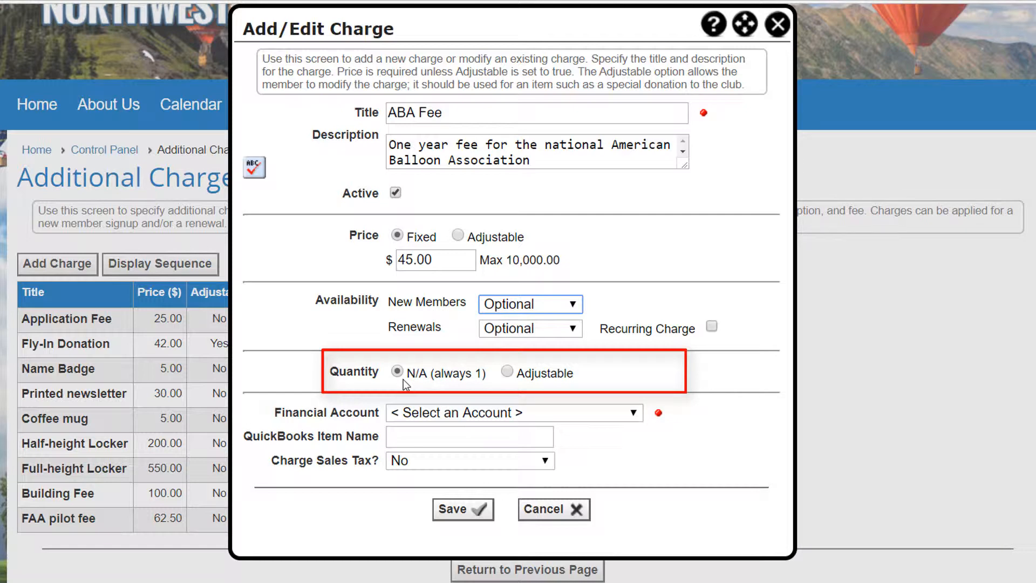
- Try an adjustable quantity with minimum 1 and maximum 5, and return the quantity to N/A (always 1)
{"action": "left_click", "coordinate": [506, 371]}
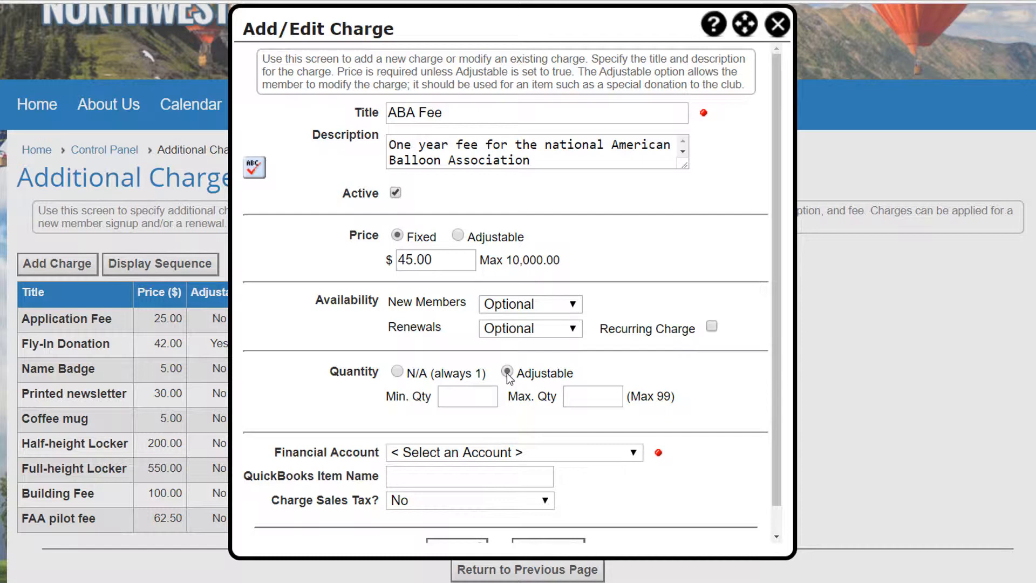
{"action": "left_click", "coordinate": [475, 395]}
{"action": "type", "text": "1"}
{"action": "left_click", "coordinate": [577, 396]}
{"action": "type", "text": "5"}
{"action": "left_click", "coordinate": [489, 396]}
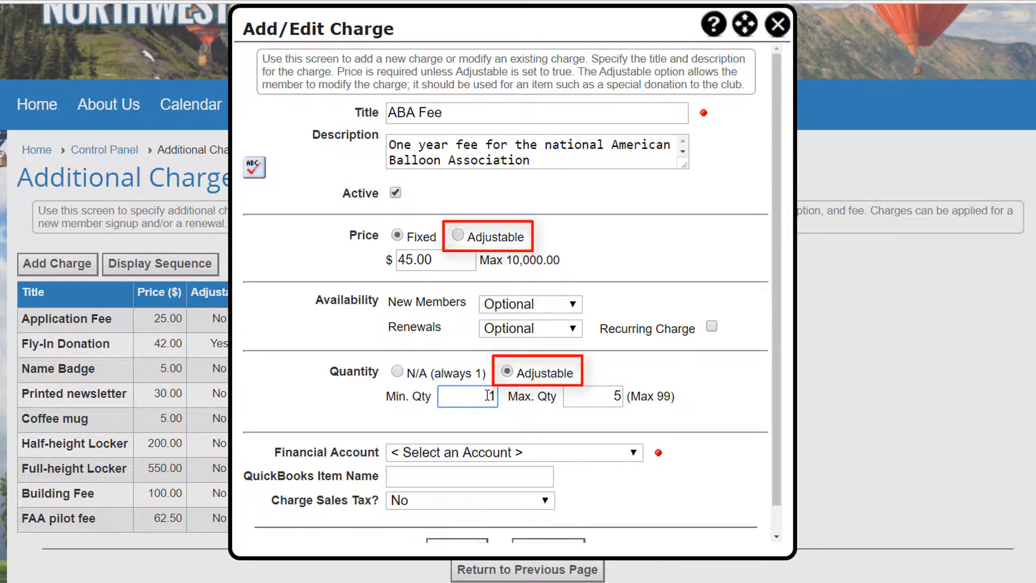
{"action": "left_click", "coordinate": [398, 372]}
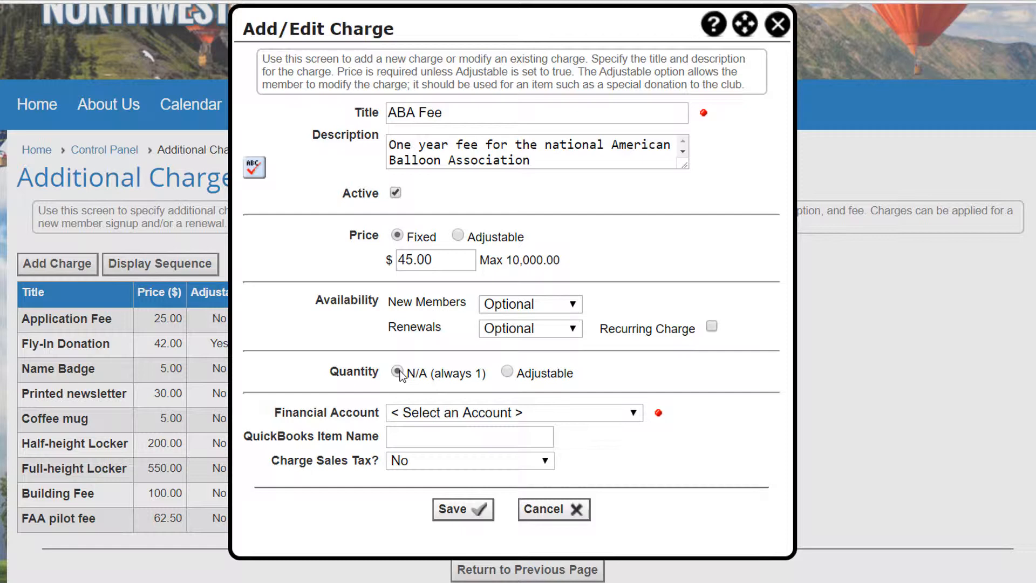
- Assign the ABA Fee to the Master External Fees financial account
{"action": "left_click", "coordinate": [634, 415]}
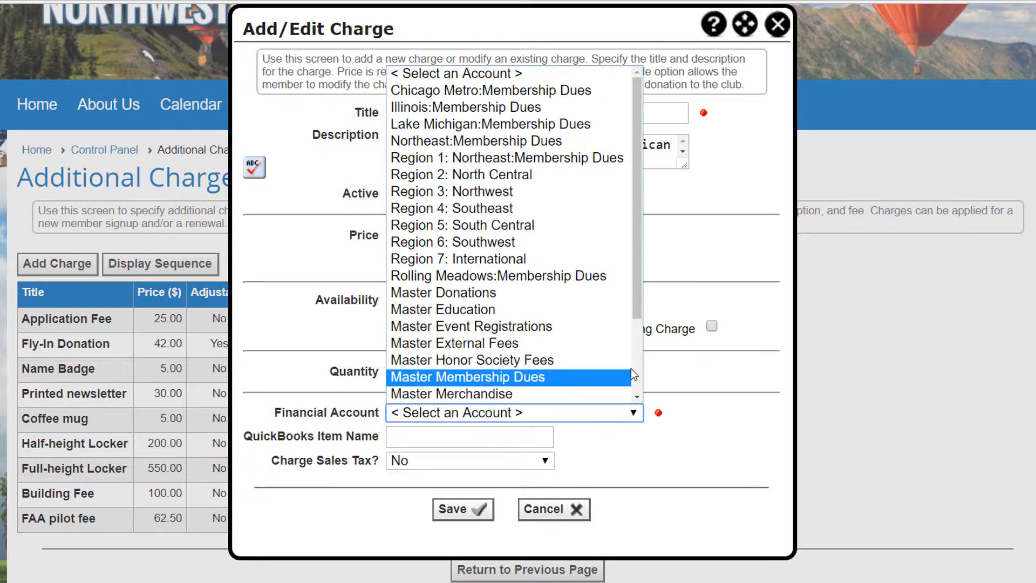
{"action": "left_click", "coordinate": [625, 344]}
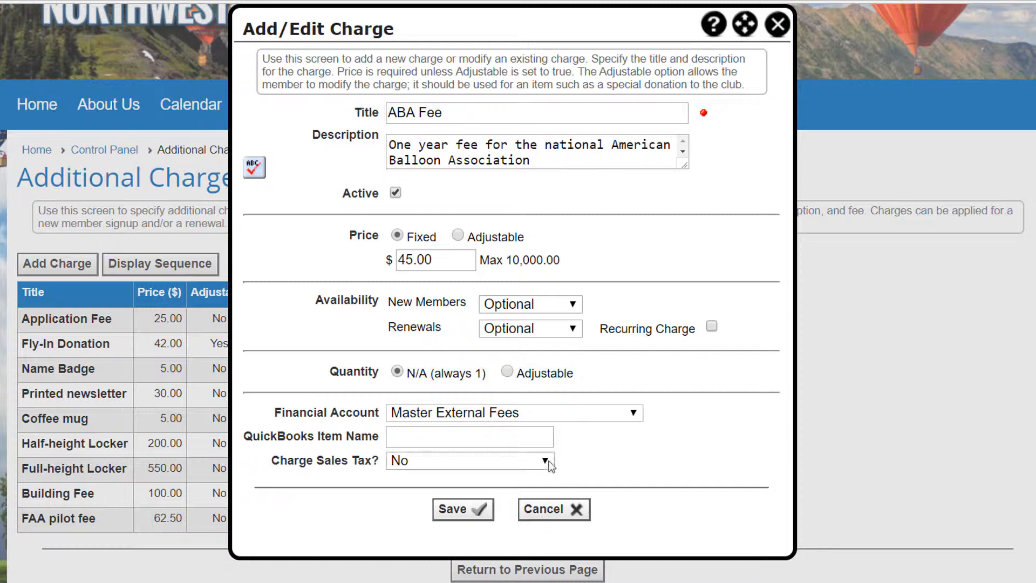
- Check the sales tax options, keep Charge Sales Tax set to No, and save the ABA Fee charge
{"action": "left_click", "coordinate": [545, 461]}
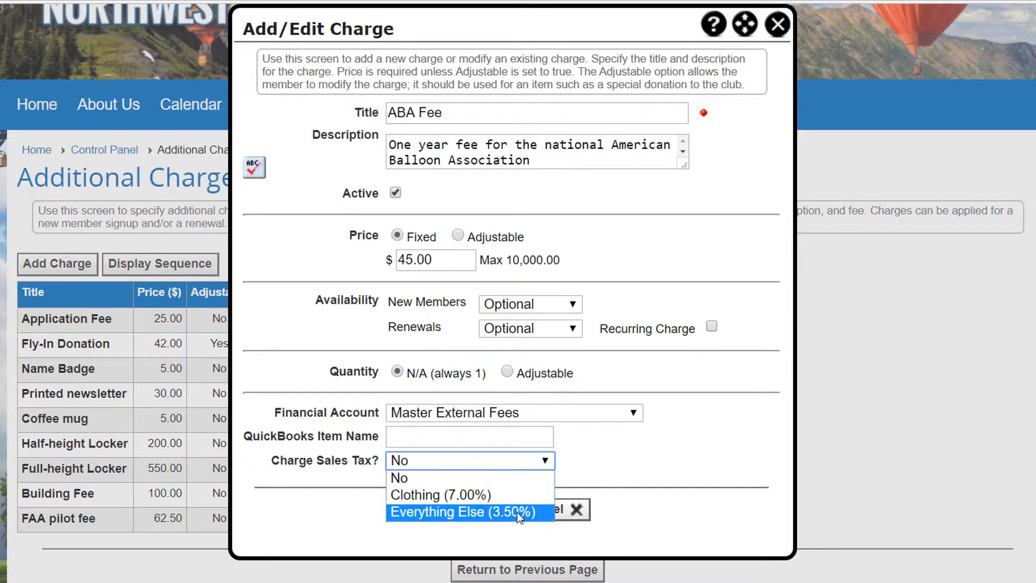
{"action": "left_click", "coordinate": [506, 480]}
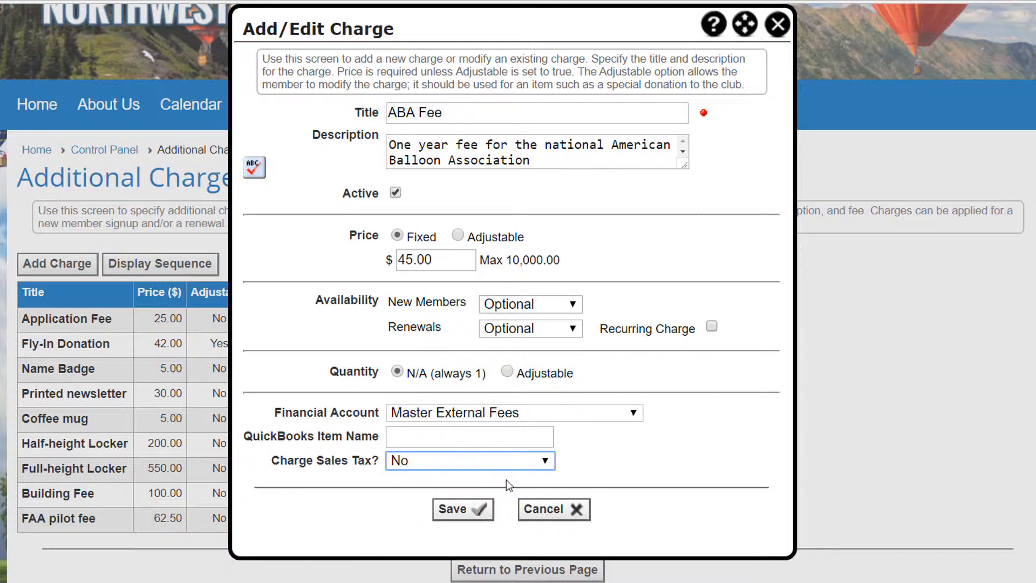
{"action": "left_click", "coordinate": [476, 510]}
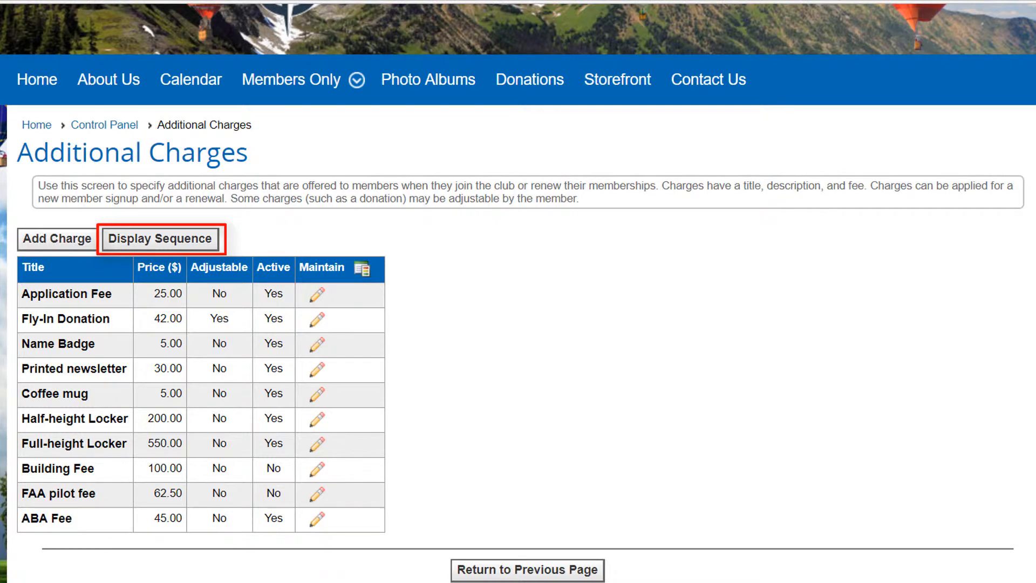
- Change the display sequence of the charges by moving ABA Fee up to directly below Application Fee, and save the order
{"action": "left_click", "coordinate": [156, 240]}
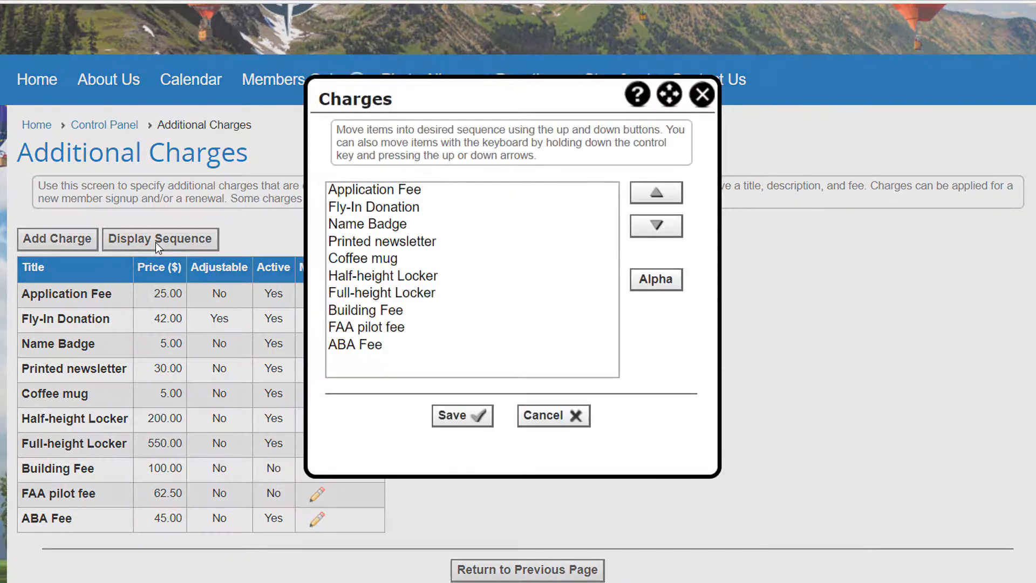
{"action": "left_click", "coordinate": [359, 346]}
{"action": "left_click", "coordinate": [656, 200]}
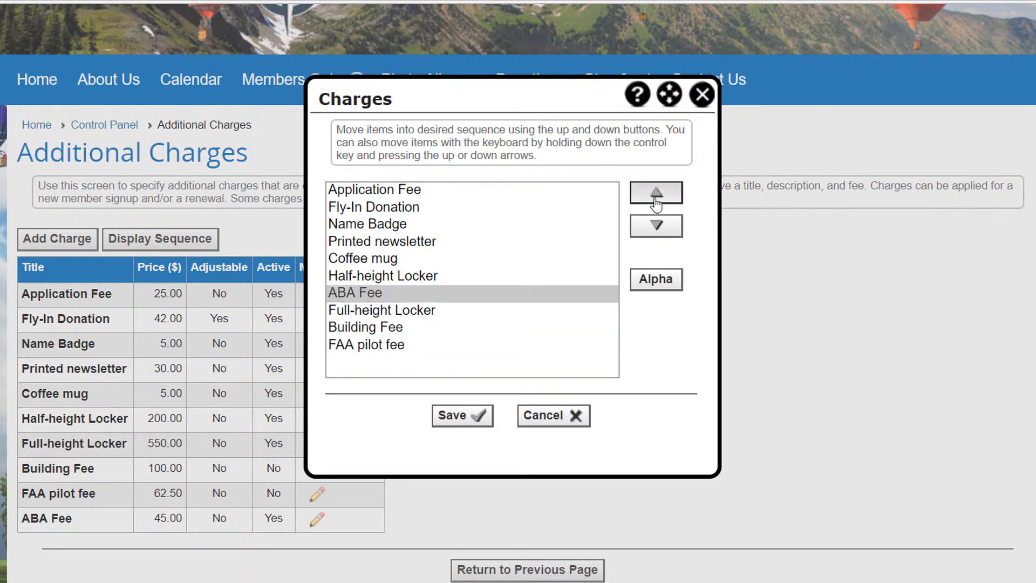
{"action": "left_click", "coordinate": [656, 199]}
{"action": "left_click", "coordinate": [655, 197]}
{"action": "left_click", "coordinate": [453, 416]}
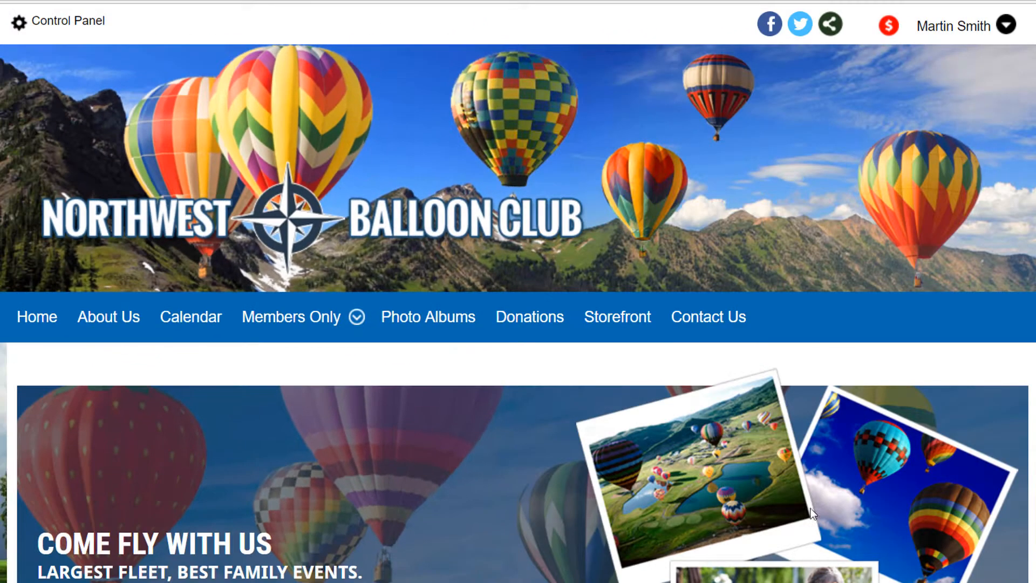
- In Membership Wizard Setup, enable the Additional Charges page for Member and Admin in both the signup and renewal wizards
{"action": "left_click", "coordinate": [85, 21]}
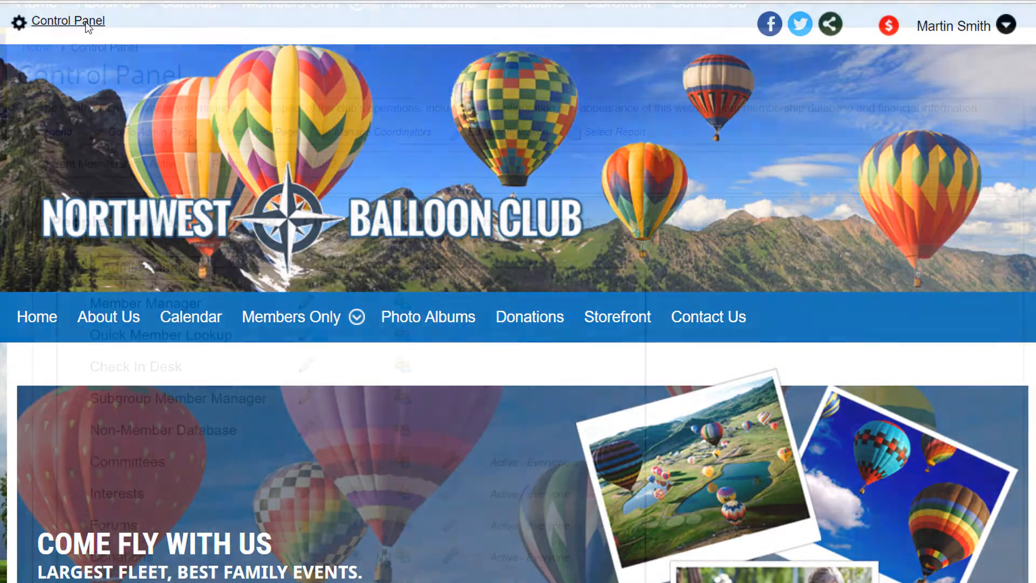
{"action": "scroll", "coordinate": [189, 135], "scroll_direction": "down", "scroll_amount": 4}
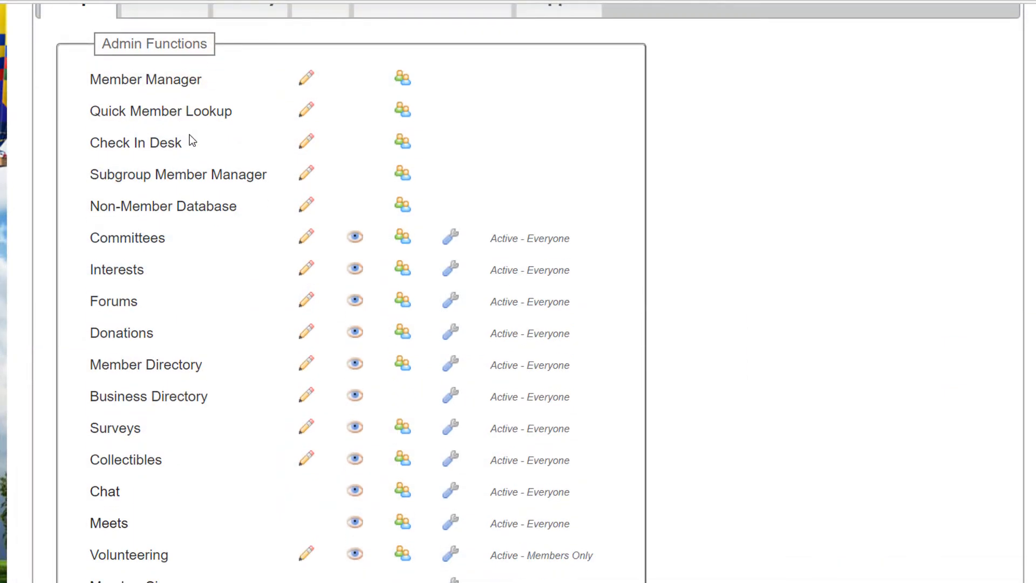
{"action": "scroll", "coordinate": [189, 134], "scroll_direction": "down", "scroll_amount": 8}
{"action": "scroll", "coordinate": [190, 134], "scroll_direction": "down", "scroll_amount": 2}
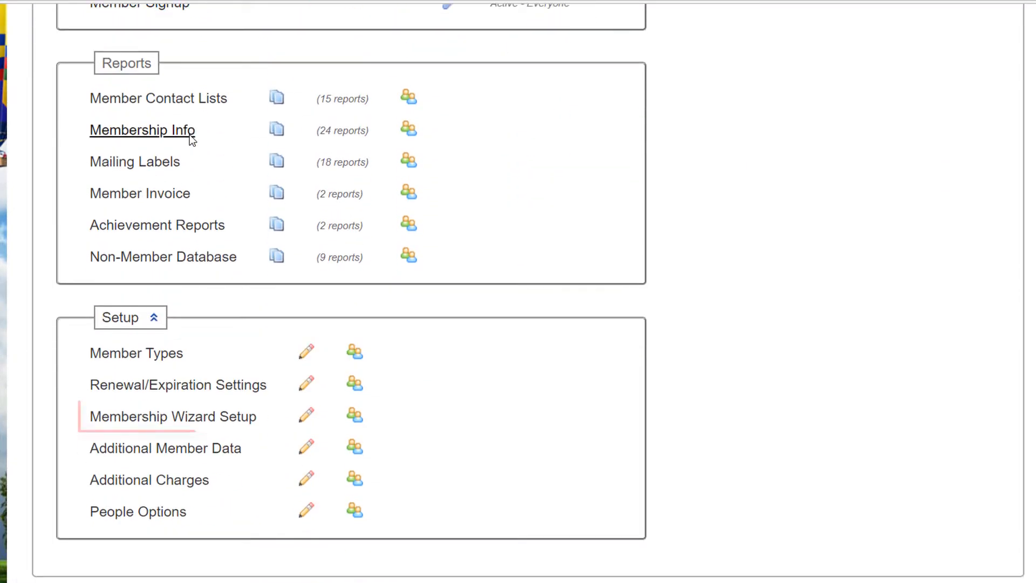
{"action": "left_click", "coordinate": [211, 423]}
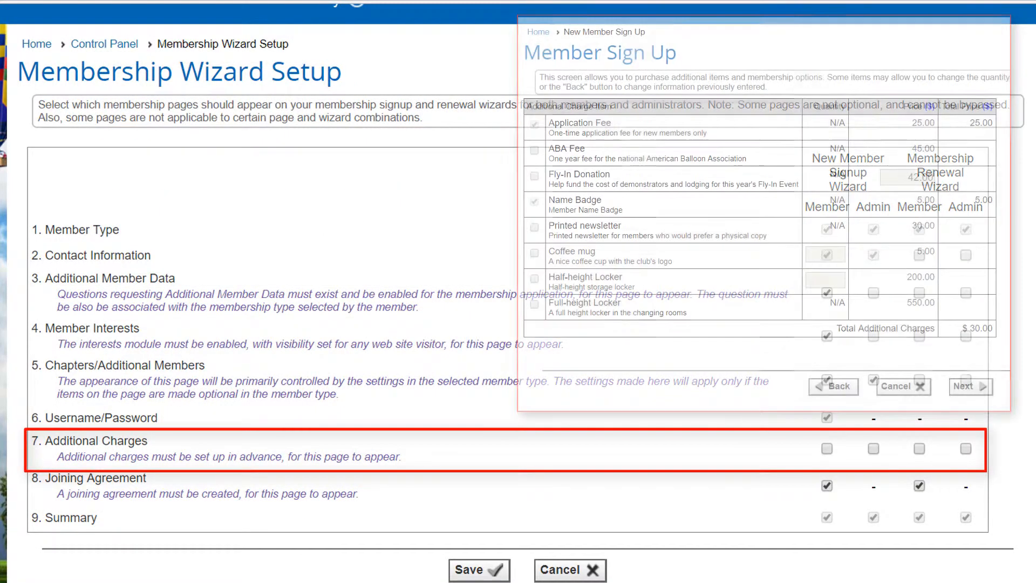
{"action": "left_click", "coordinate": [827, 448]}
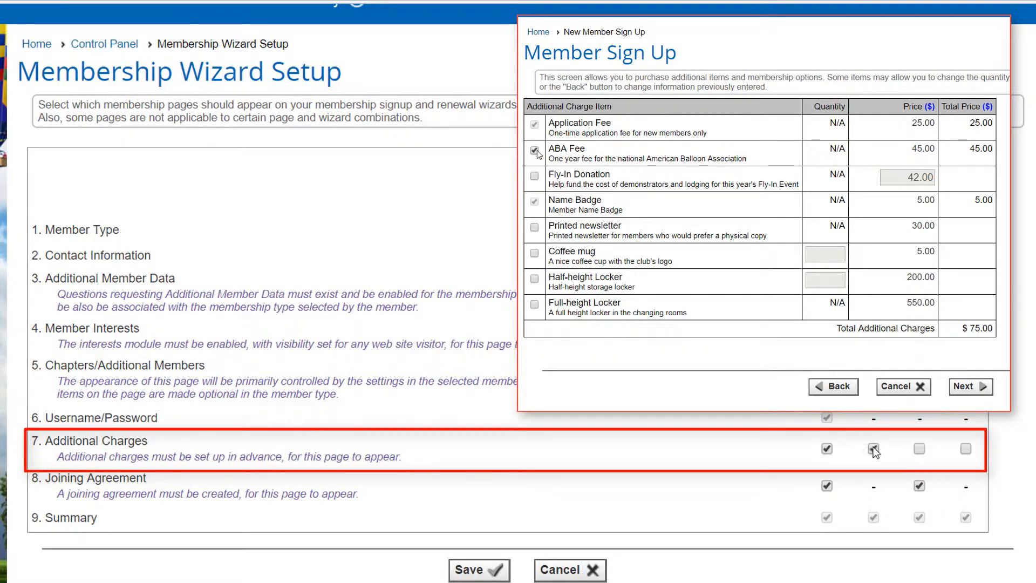
{"action": "left_click", "coordinate": [873, 449]}
{"action": "left_click", "coordinate": [919, 448]}
{"action": "left_click", "coordinate": [965, 449]}
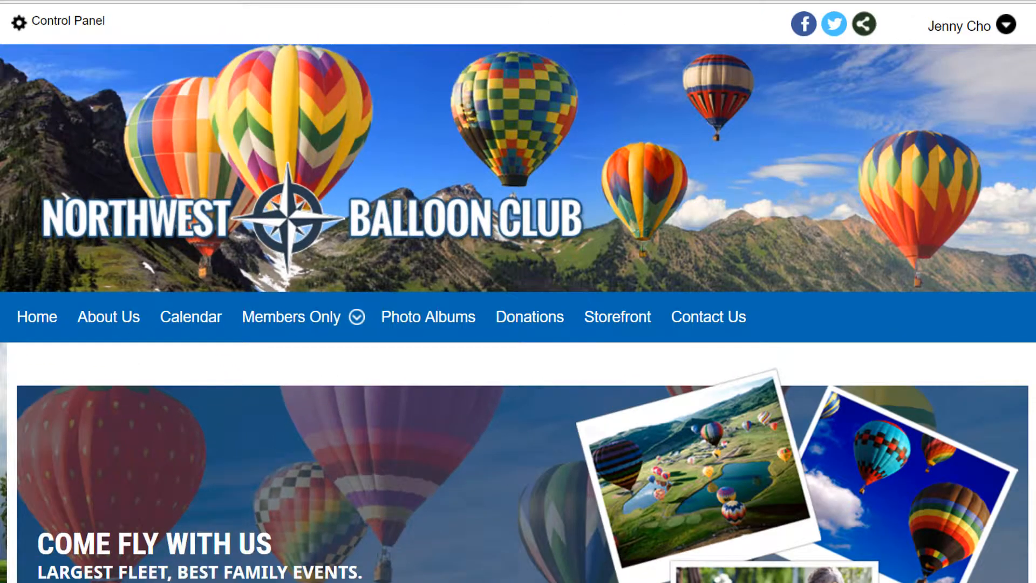
- Open Optional Additional Charges from the logged-in member's profile
{"action": "left_click", "coordinate": [1006, 26]}
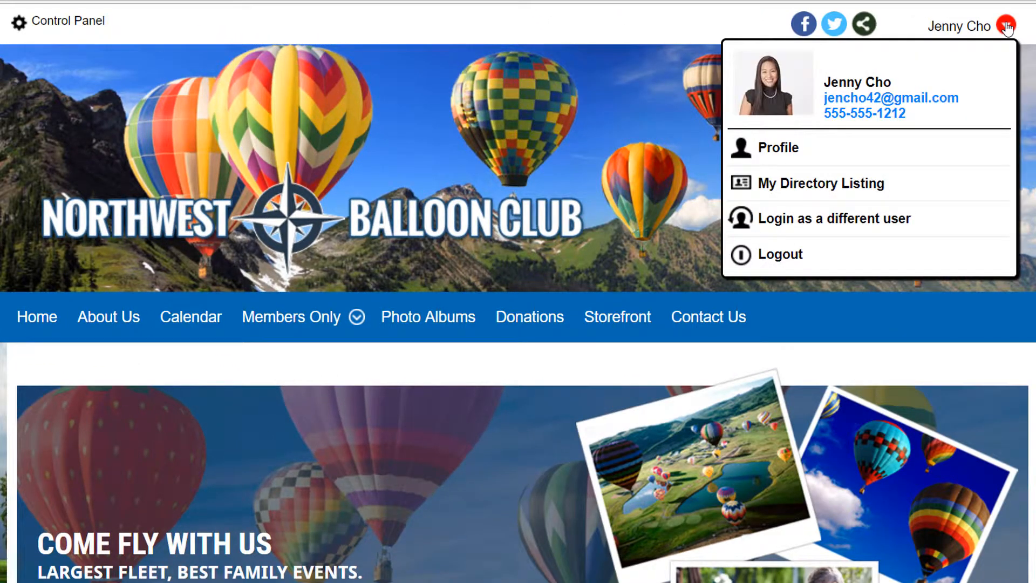
{"action": "left_click", "coordinate": [785, 147]}
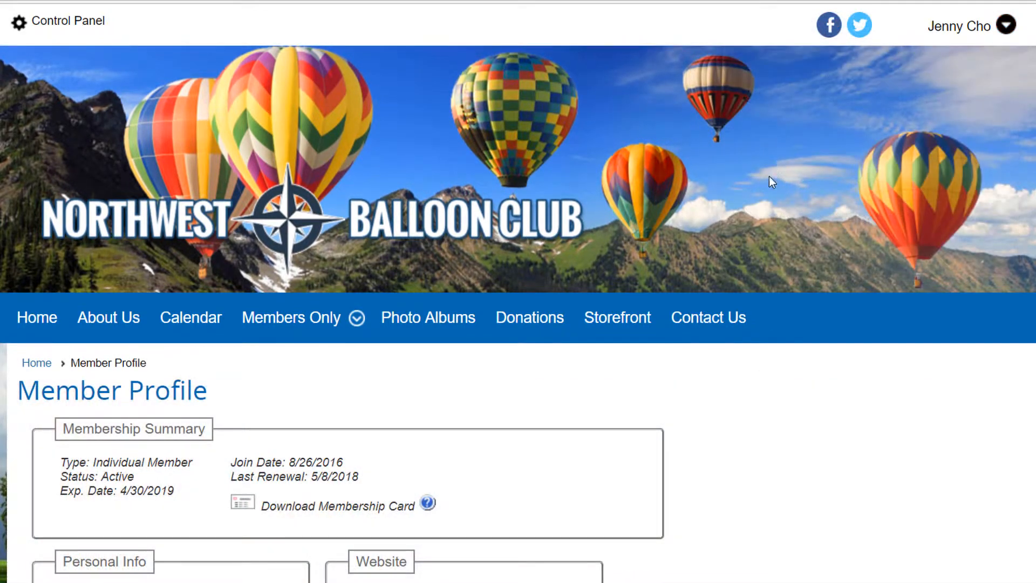
{"action": "scroll", "coordinate": [762, 191], "scroll_direction": "down", "scroll_amount": 7}
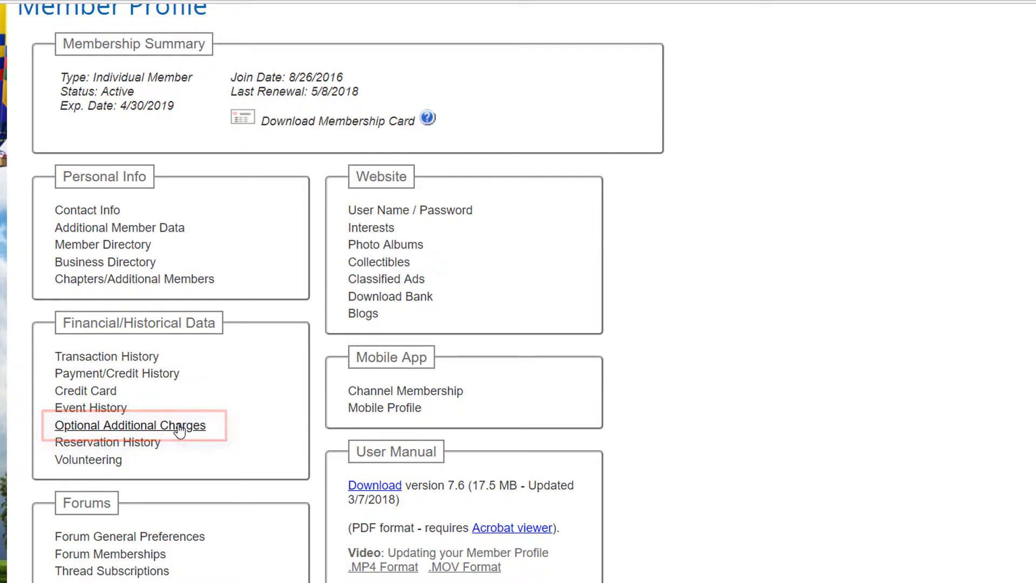
{"action": "left_click", "coordinate": [180, 426]}
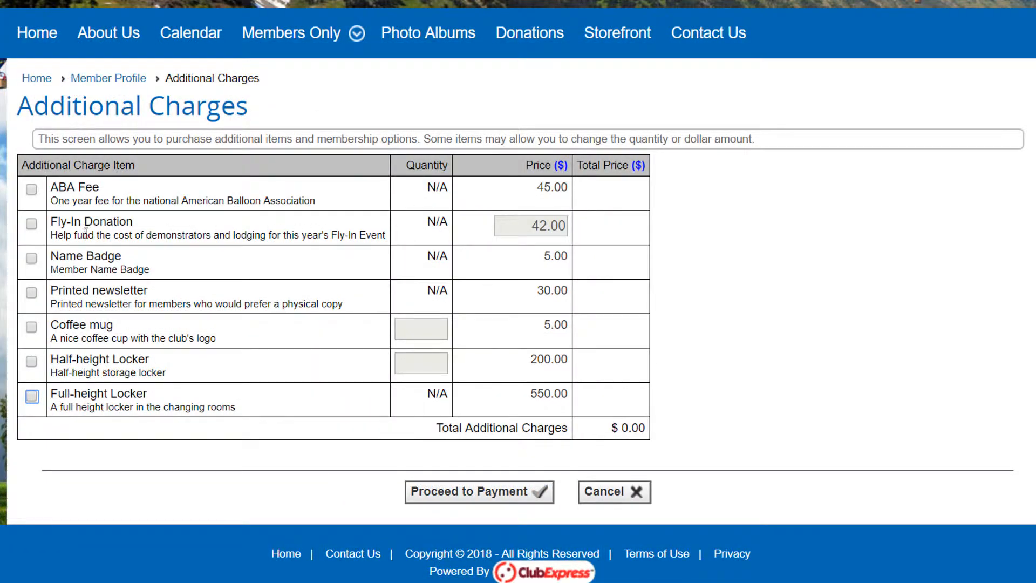
- Select the Fly-In Donation and set its amount to 100.00
{"action": "left_click", "coordinate": [31, 223]}
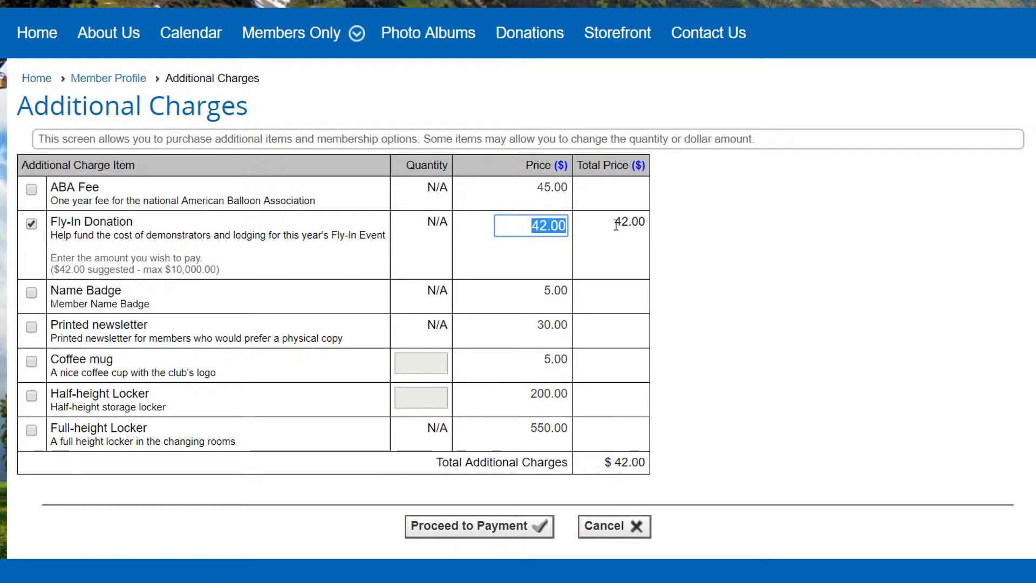
{"action": "type", "text": "100"}
{"action": "left_click", "coordinate": [432, 360]}
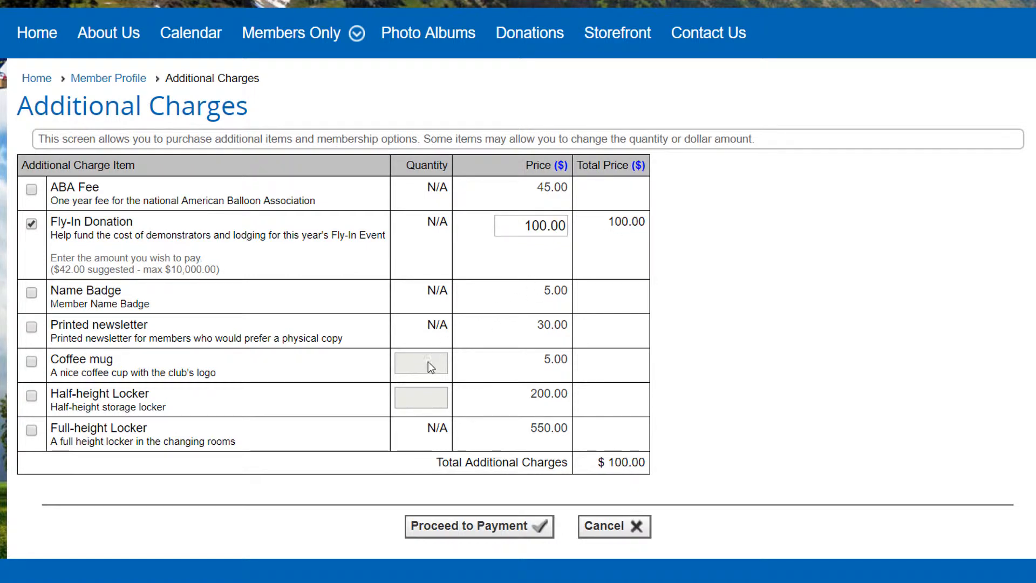
- Add one Coffee mug and one Half-height Locker to the selected charges and proceed to payment
{"action": "left_click", "coordinate": [32, 360]}
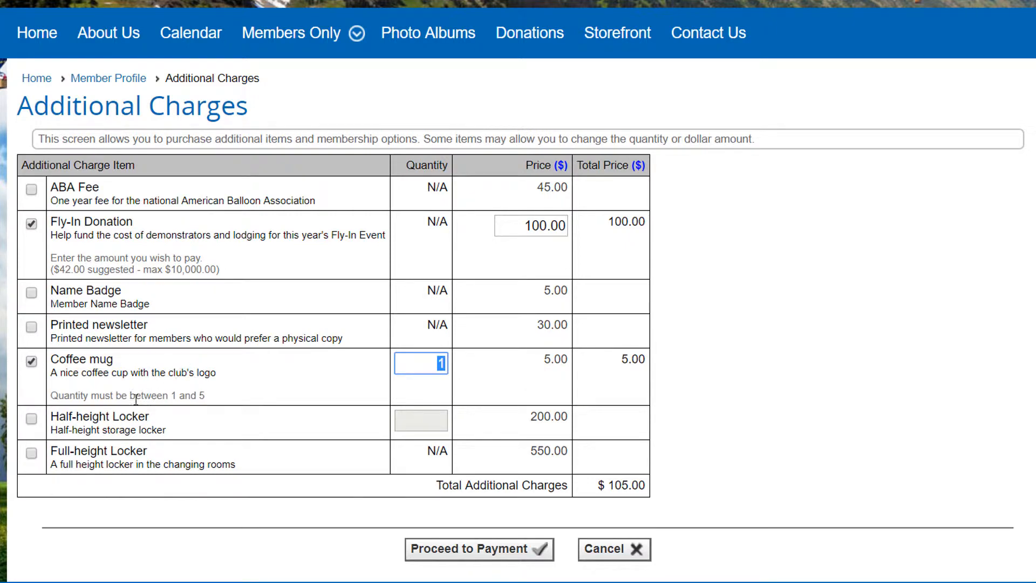
{"action": "left_click", "coordinate": [32, 419]}
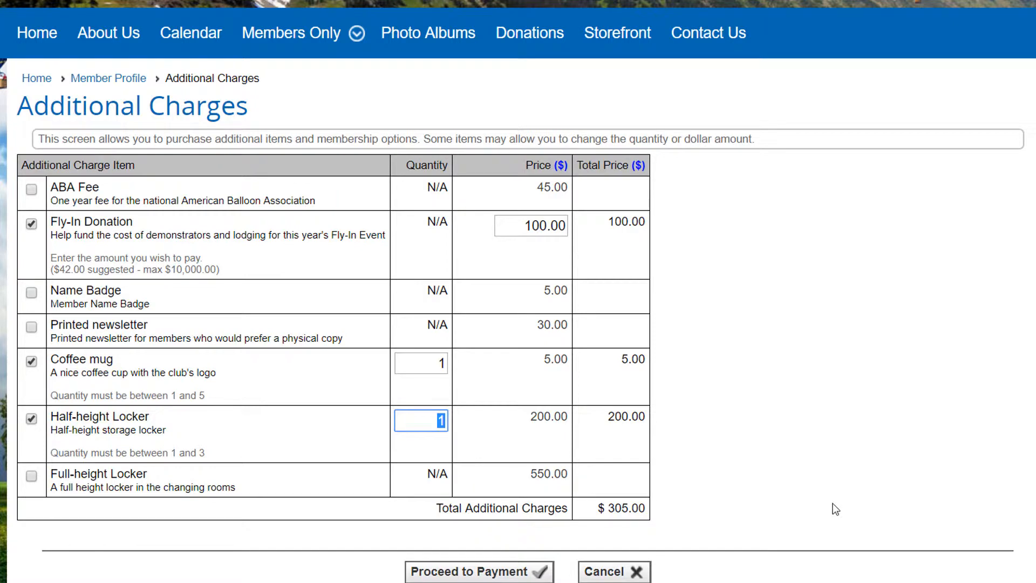
{"action": "left_click", "coordinate": [534, 571]}
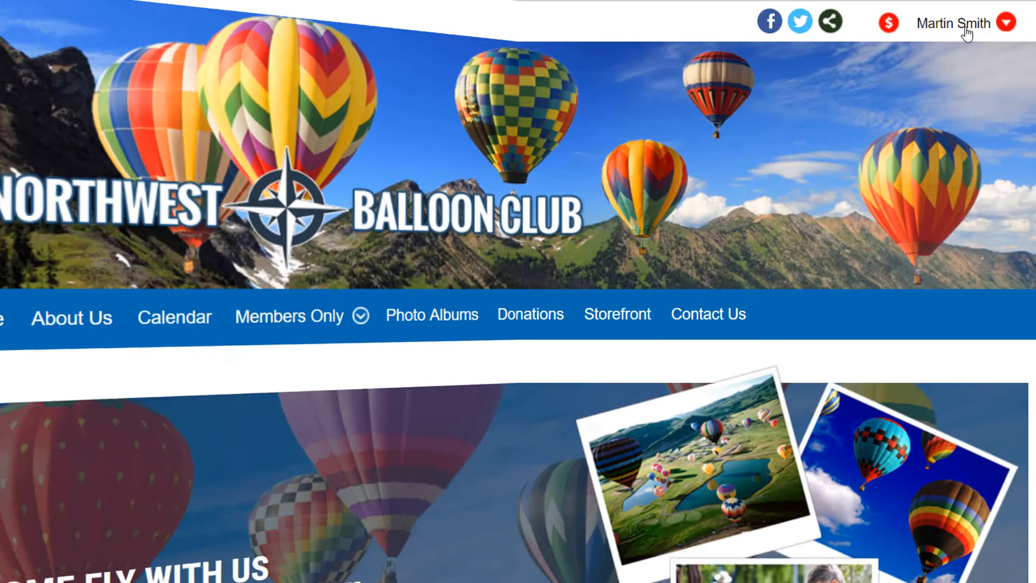
- As the administrator, search Member Manager for the member by first name across all statuses except Dropped
{"action": "left_click", "coordinate": [963, 30]}
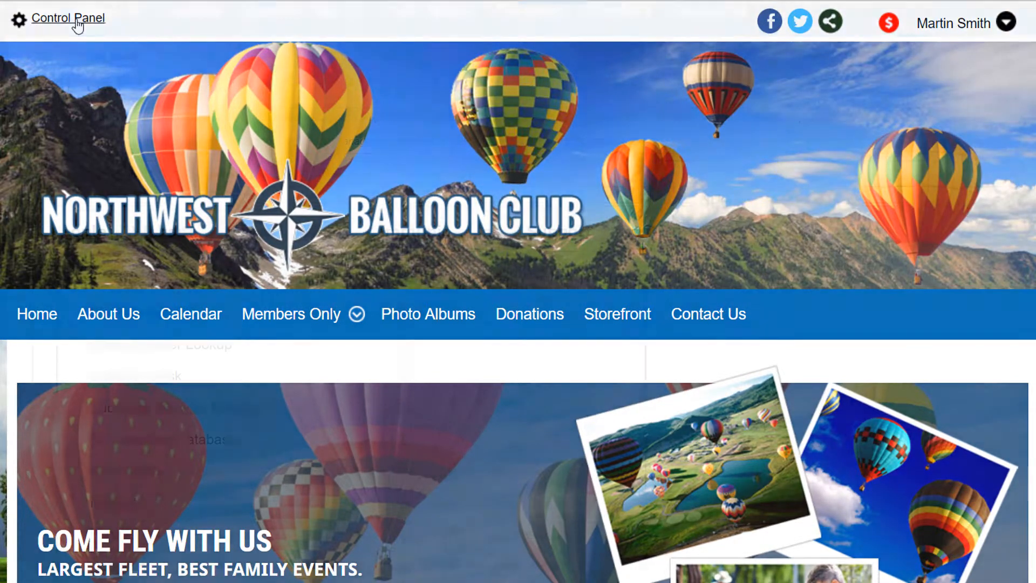
{"action": "left_click", "coordinate": [76, 21]}
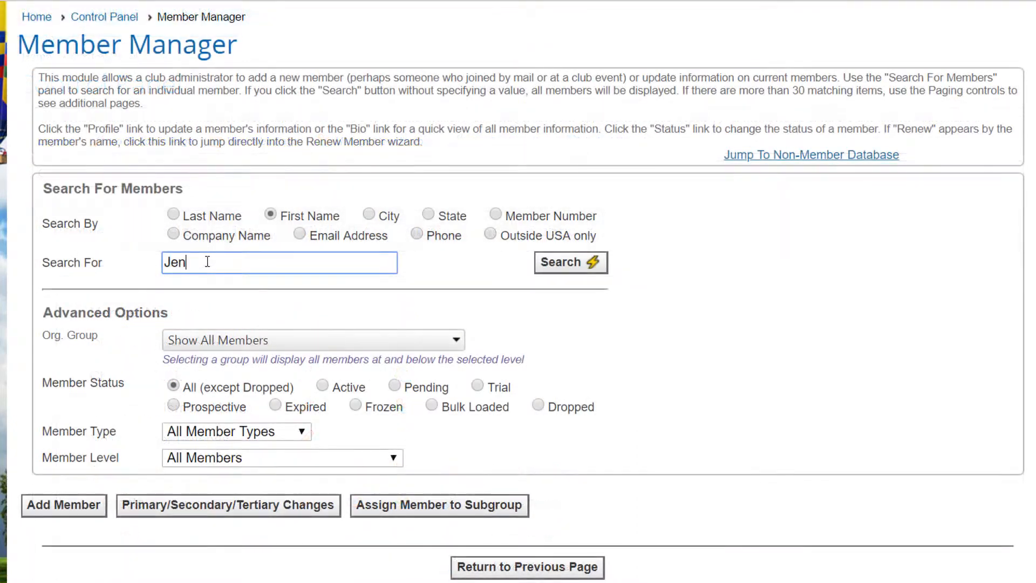
{"action": "type", "text": "ny"}
{"action": "left_click", "coordinate": [567, 264]}
{"action": "scroll", "coordinate": [647, 310], "scroll_direction": "down", "scroll_amount": 3}
{"action": "scroll", "coordinate": [650, 316], "scroll_direction": "down", "scroll_amount": 1}
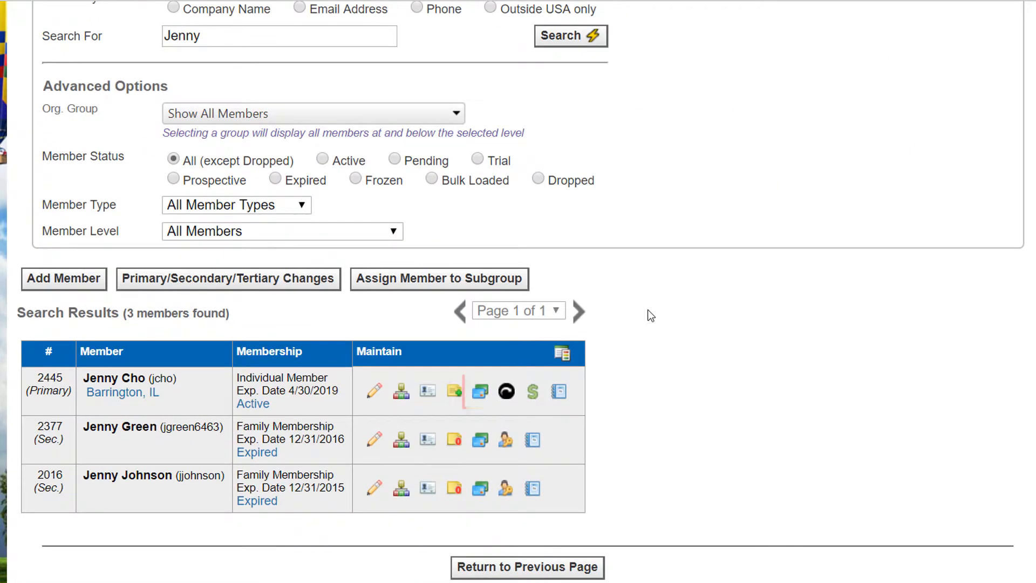
- Save an ABA Fee charge for the active Individual Member in the search results, and open that member's payment page
{"action": "left_click", "coordinate": [480, 397]}
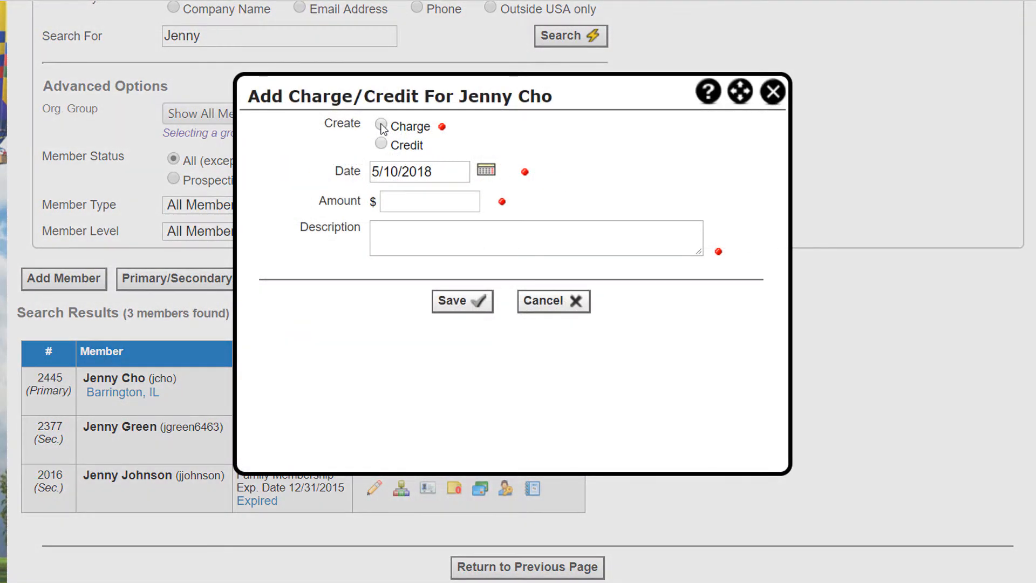
{"action": "left_click", "coordinate": [381, 126]}
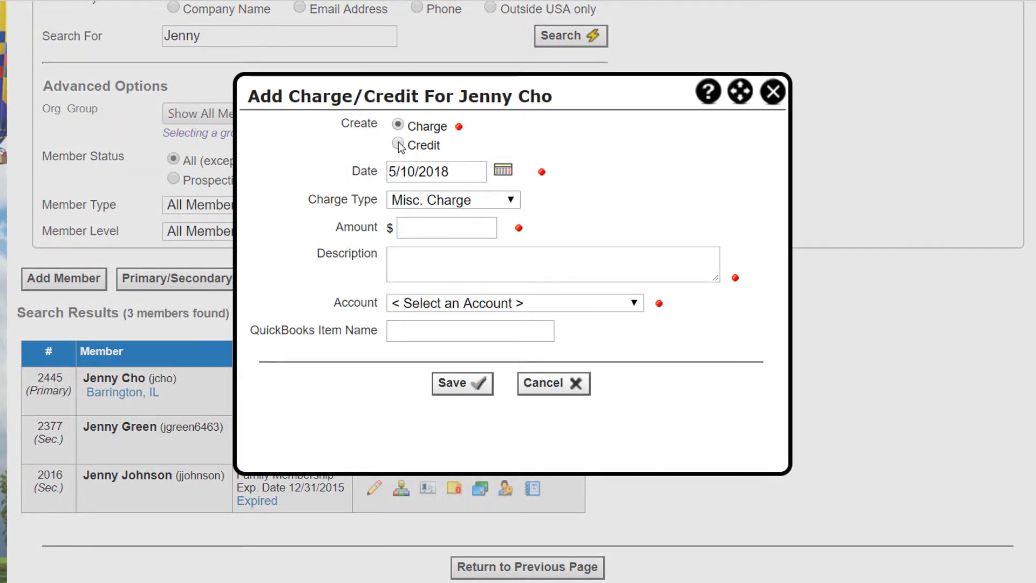
{"action": "left_click", "coordinate": [399, 145]}
{"action": "left_click", "coordinate": [398, 125]}
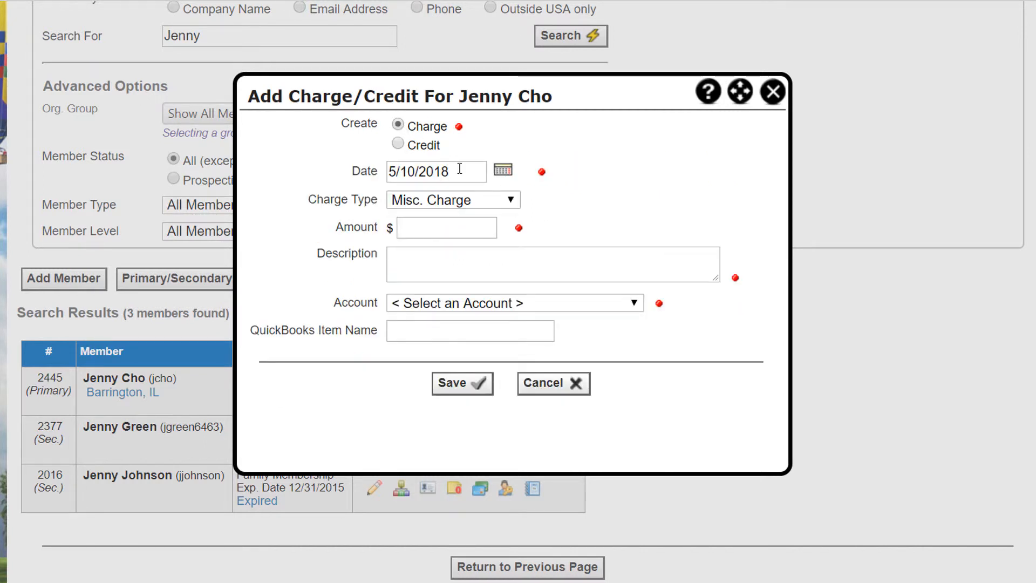
{"action": "left_click", "coordinate": [513, 201]}
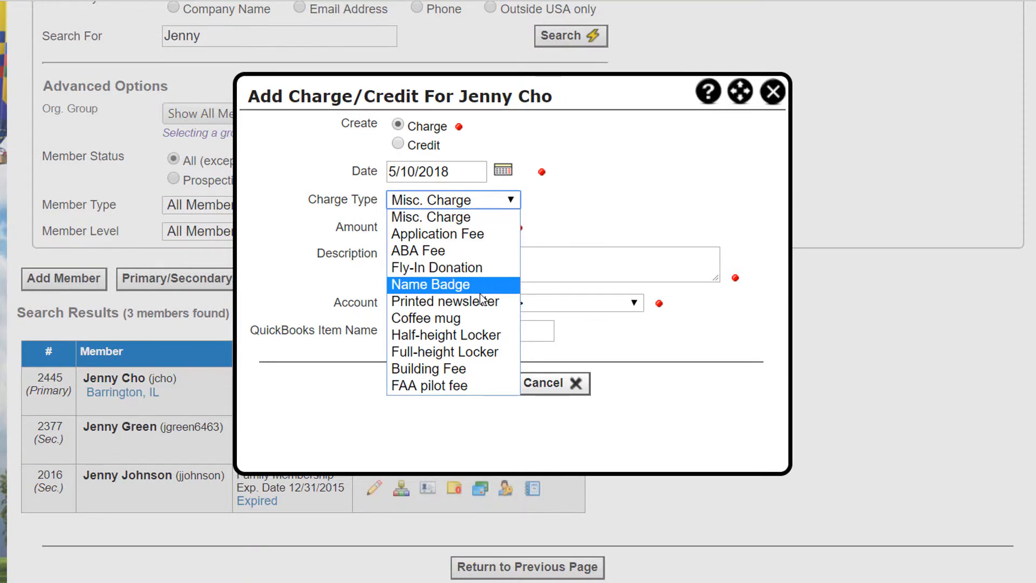
{"action": "left_click", "coordinate": [461, 250]}
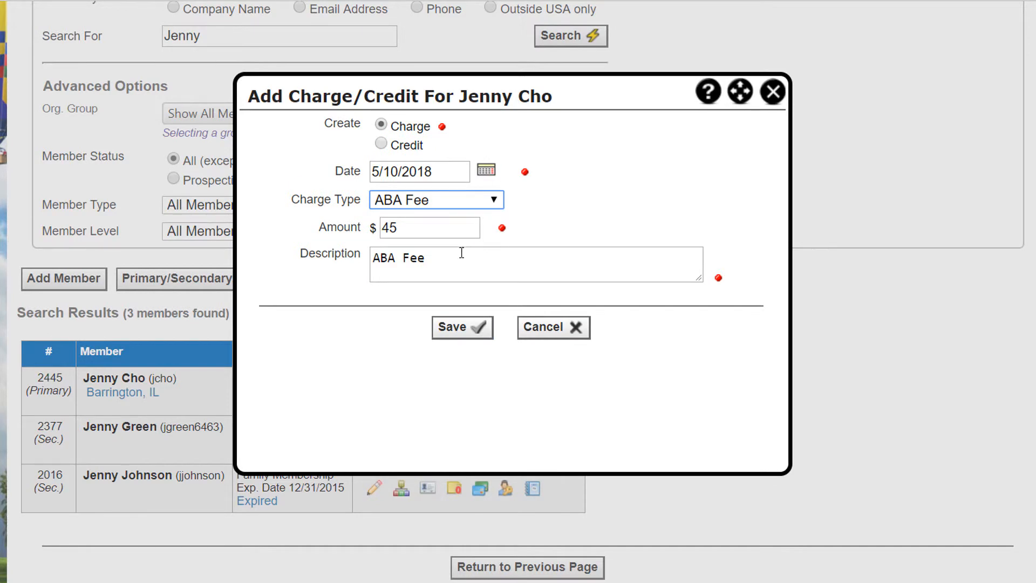
{"action": "left_click", "coordinate": [468, 328]}
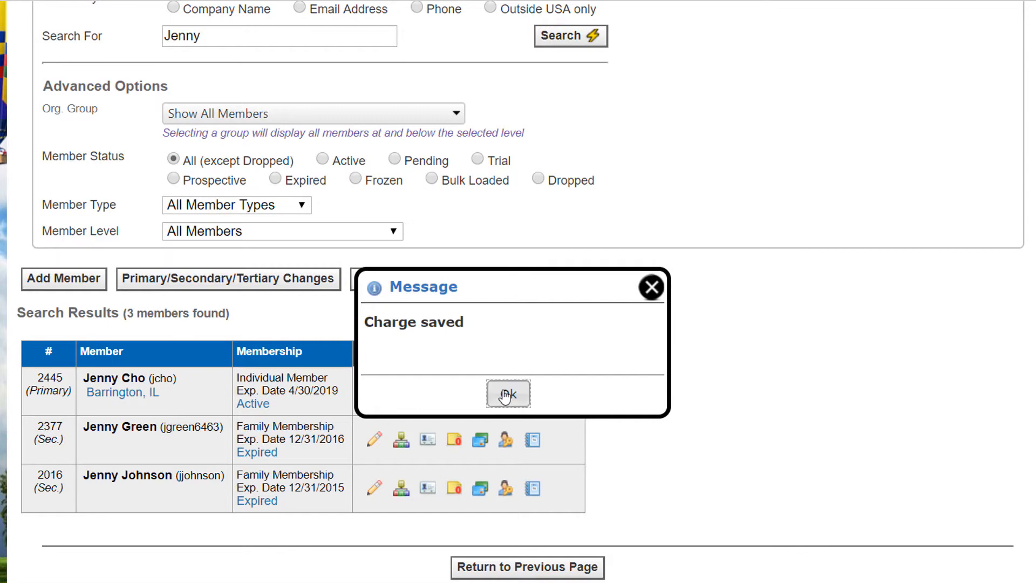
{"action": "left_click", "coordinate": [505, 395]}
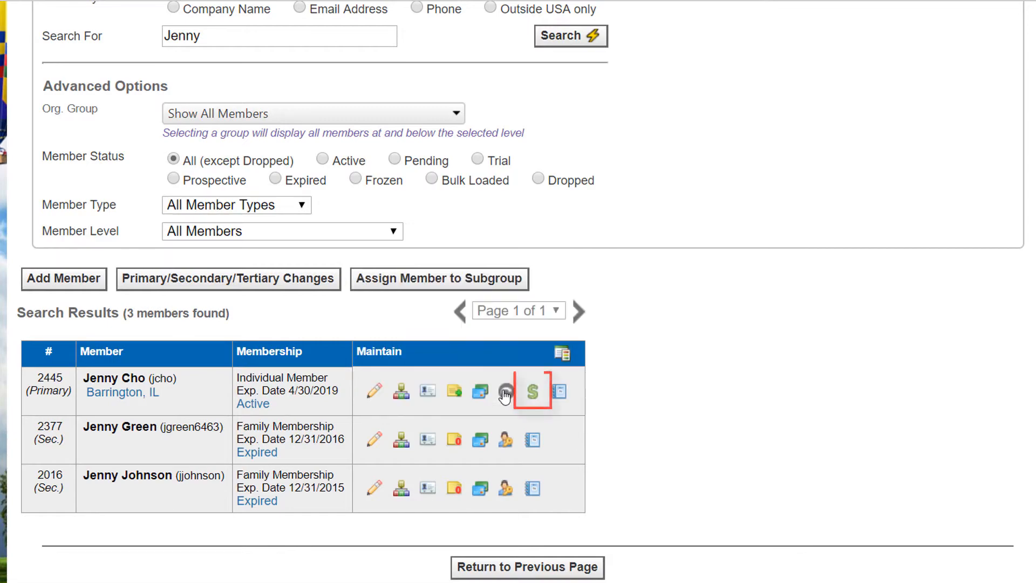
{"action": "left_click", "coordinate": [532, 396]}
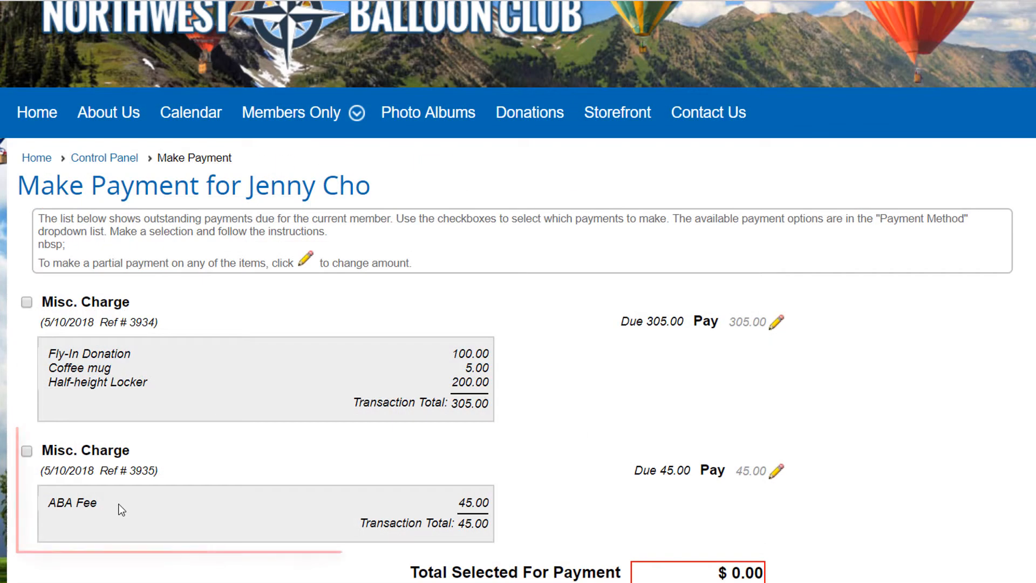